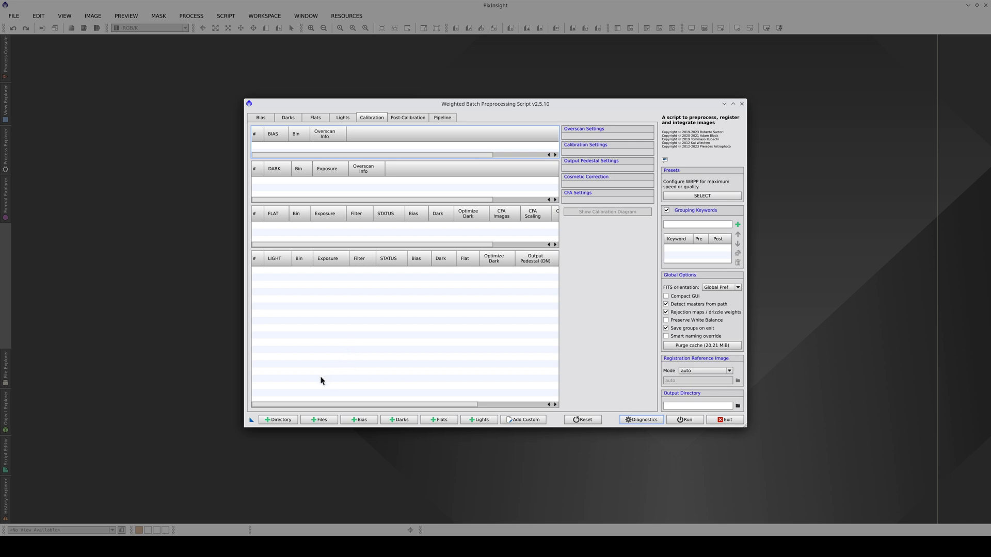
# Add every M57 file to the script: darks, B/G/R flats, and B/G/R lights
pyautogui.click(320, 419)
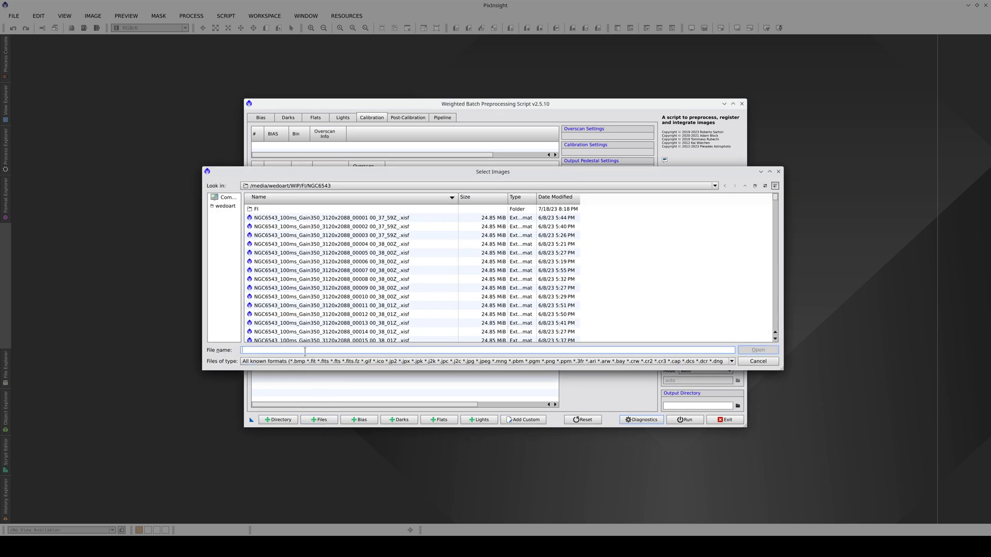
pyautogui.click(743, 187)
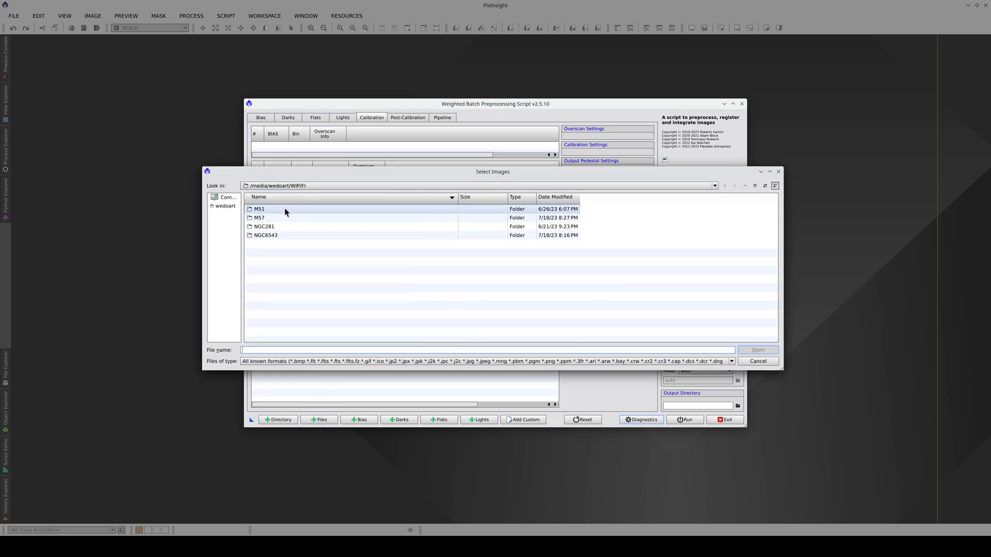
pyautogui.doubleClick(262, 220)
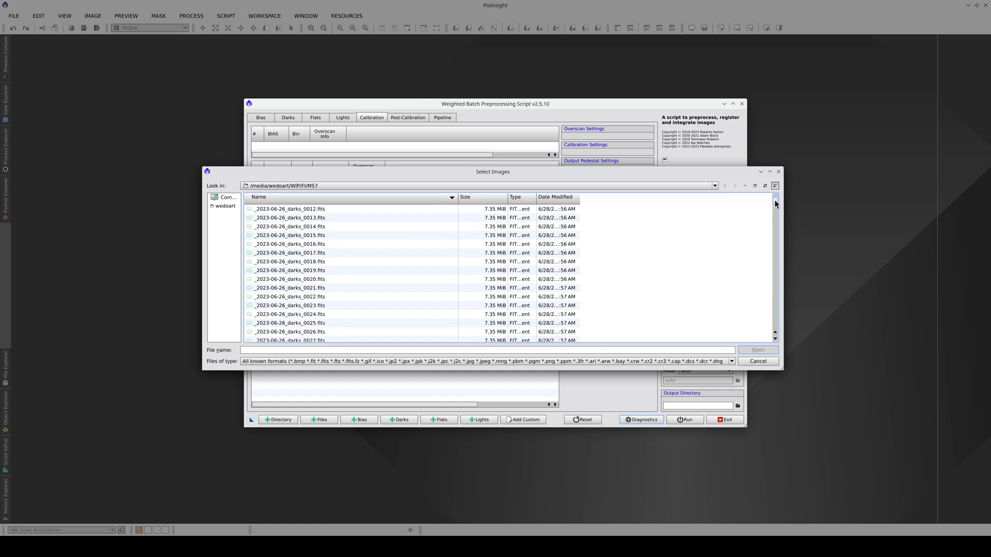
pyautogui.moveTo(775, 203); pyautogui.dragTo(776, 251)
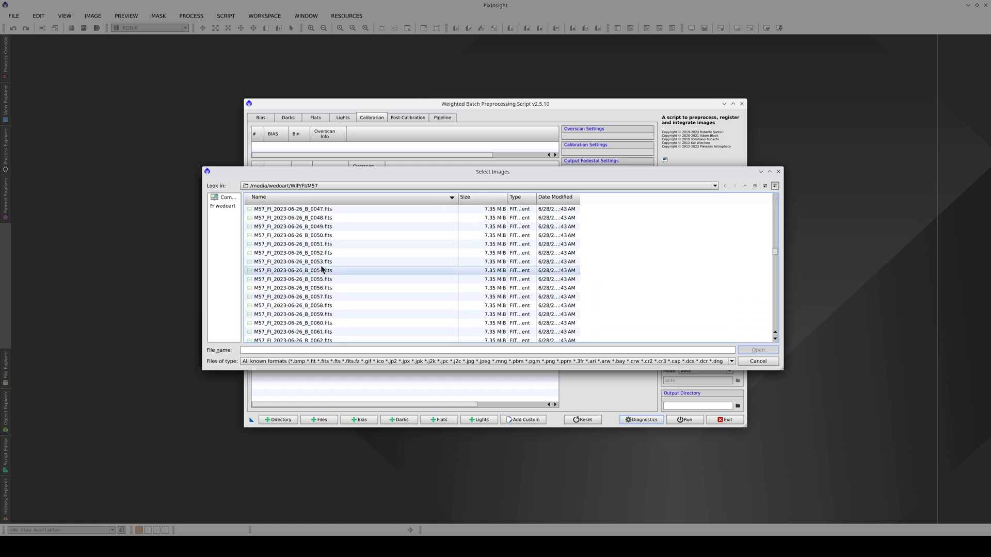
pyautogui.click(306, 271)
pyautogui.scroll(7, 307, 279)
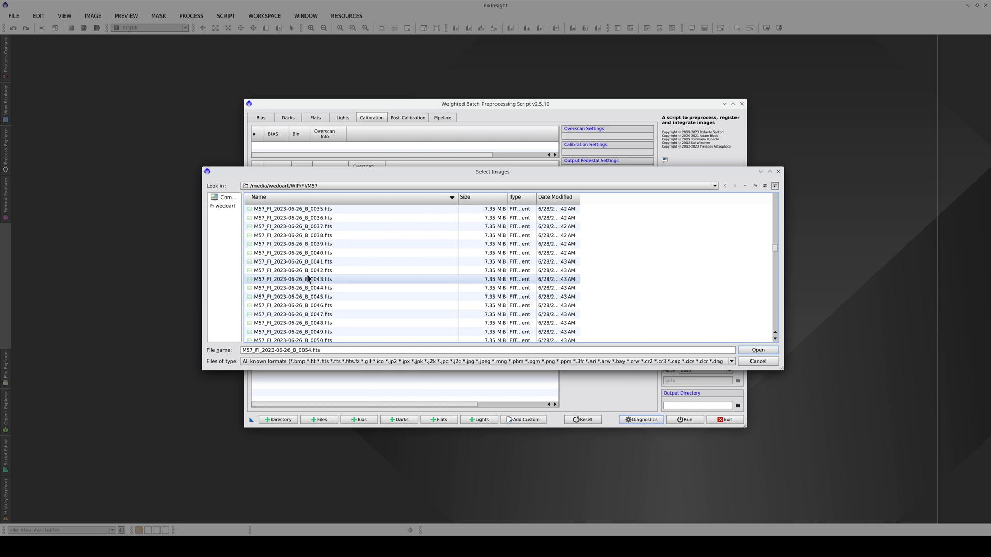
pyautogui.scroll(4, 308, 281)
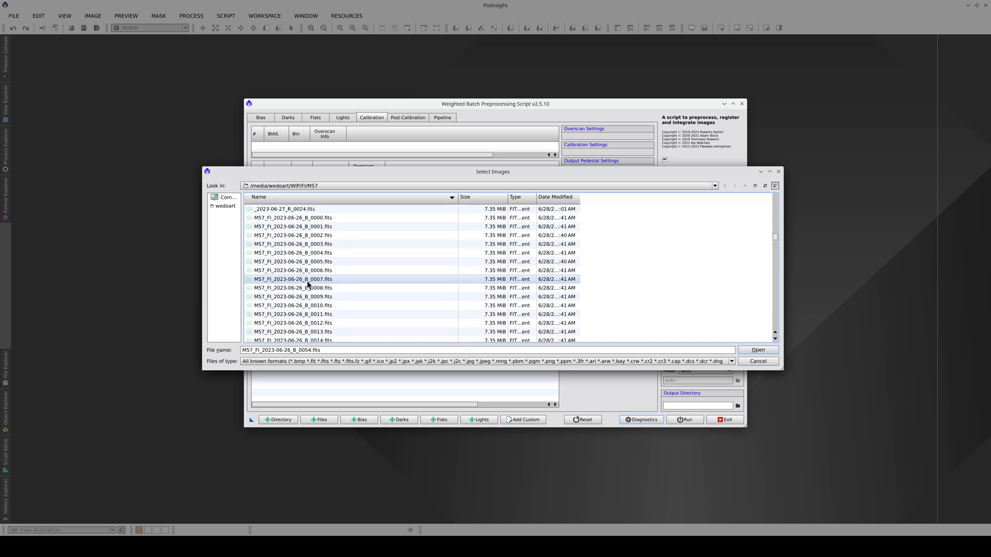
pyautogui.hotkey('ctrl', 'a')
pyautogui.click(755, 350)
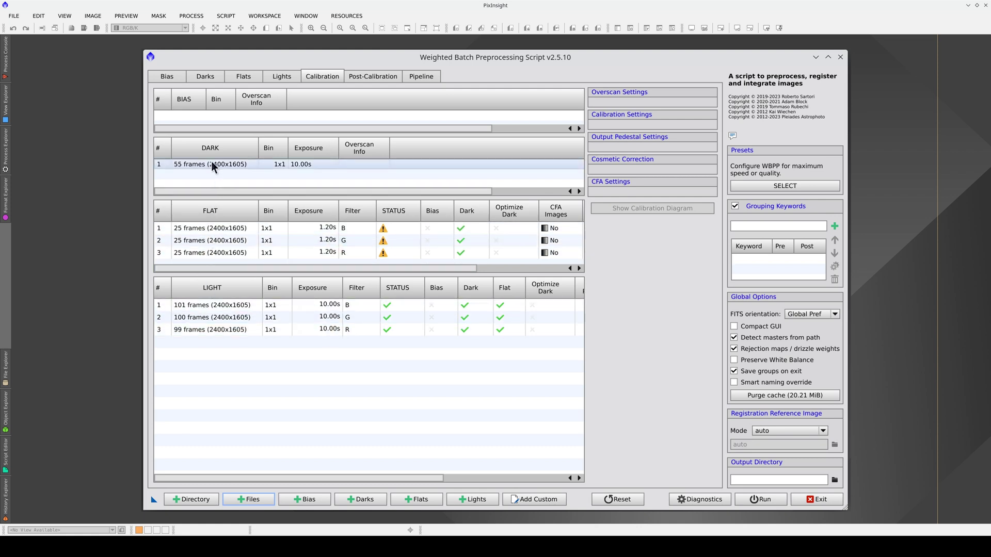
# Set the dark exposure tolerance to 1, splitting darks into 30×10 s and 25×1.2 s groups
pyautogui.click(204, 76)
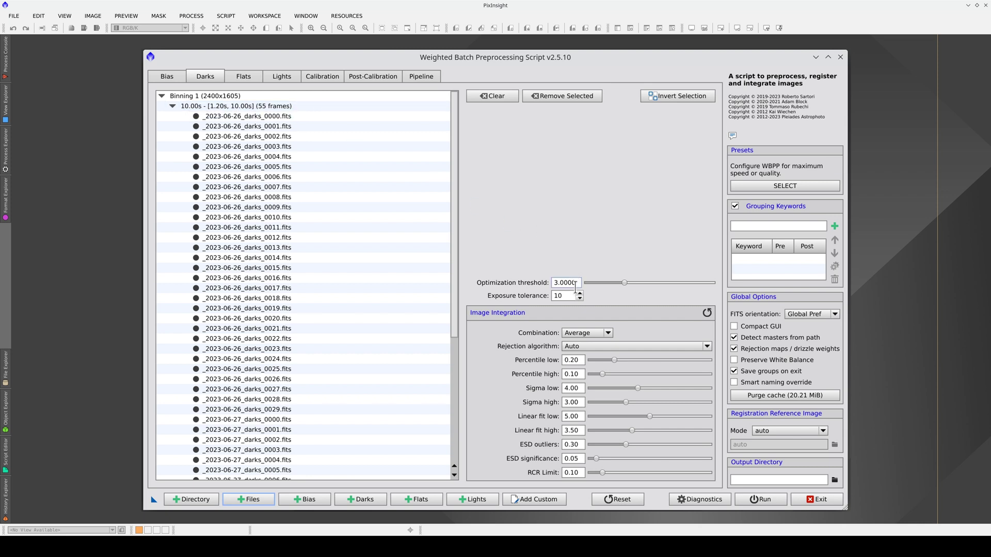
pyautogui.click(561, 295)
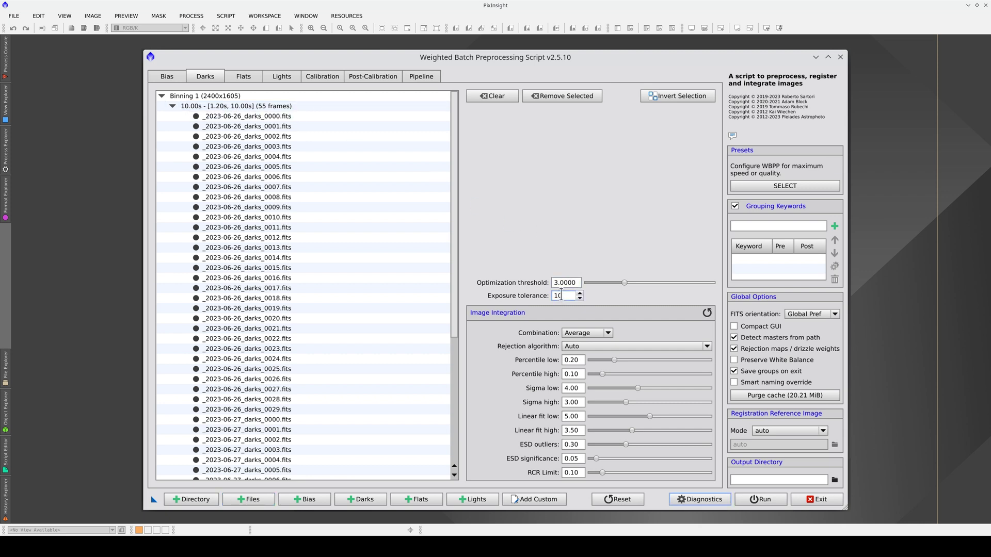
pyautogui.press('BackSpace')
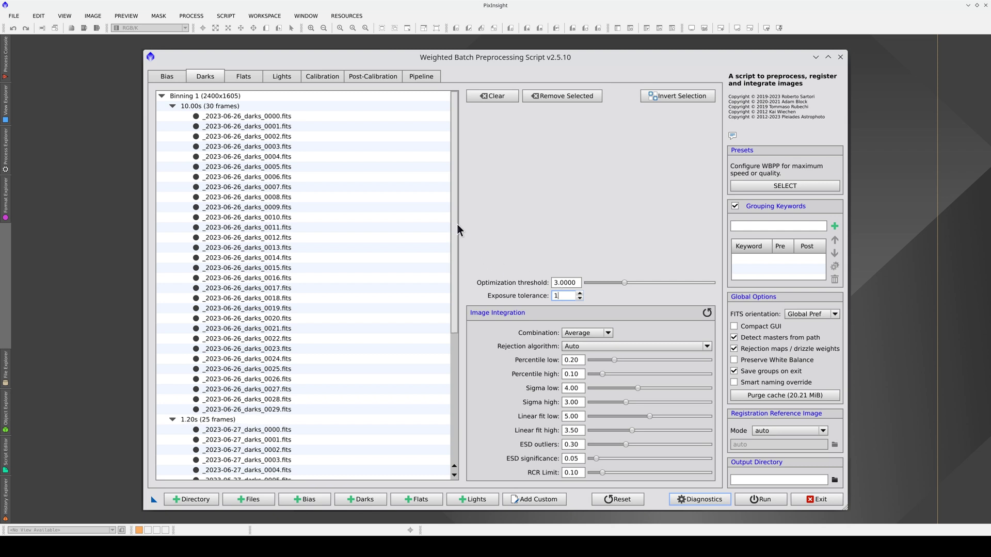
pyautogui.scroll(-4, 453, 226)
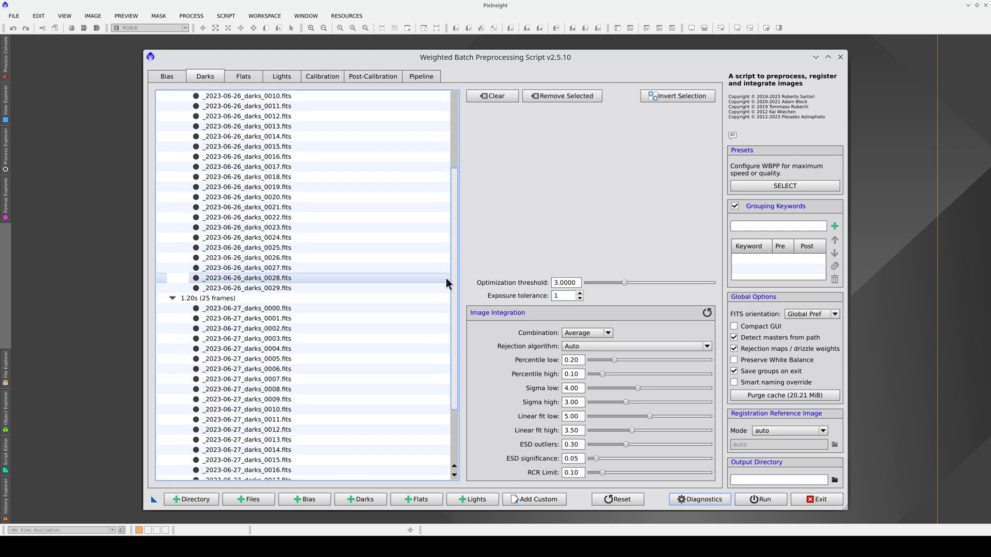
pyautogui.scroll(-2, 449, 281)
pyautogui.scroll(2, 457, 280)
pyautogui.moveTo(457, 278); pyautogui.dragTo(458, 205)
pyautogui.click(322, 77)
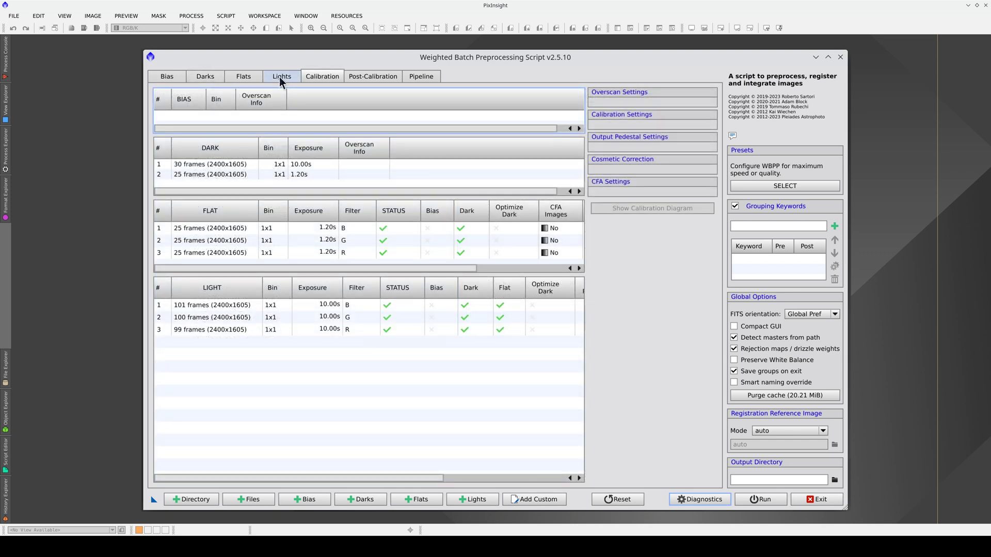
# Uncheck Image Integration, Local Normalization, Astrometric Solution, Image Registration and Subframe Weighting for lights
pyautogui.click(281, 77)
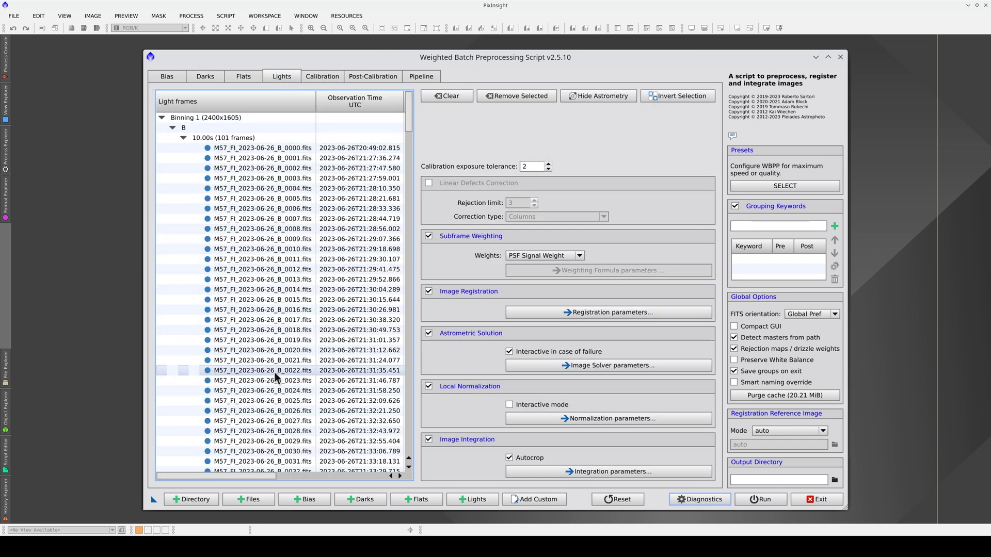
pyautogui.click(428, 440)
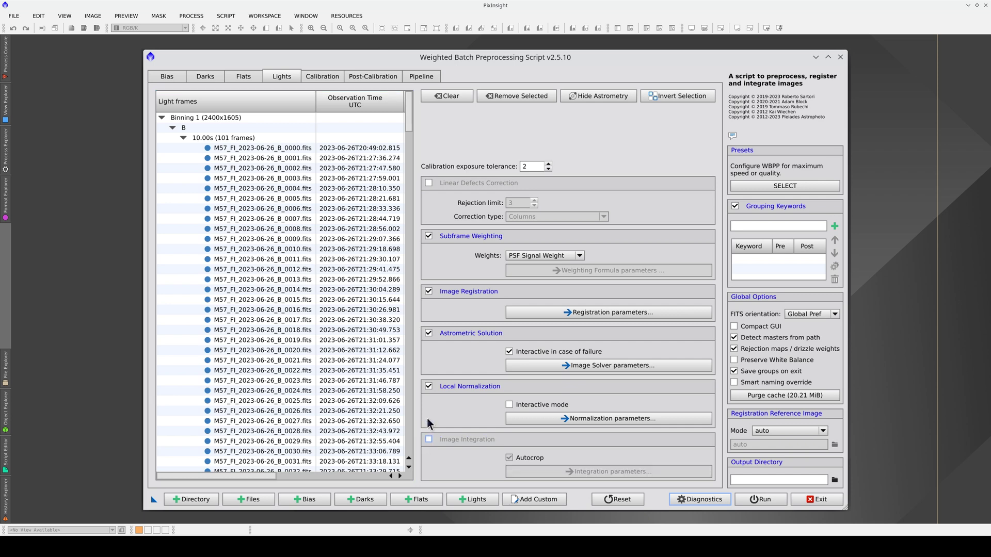
pyautogui.click(429, 387)
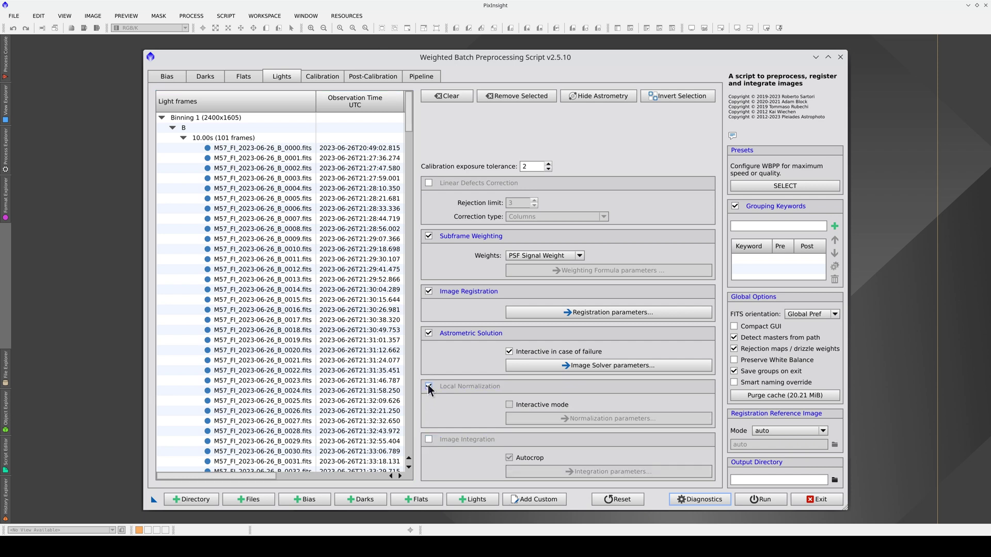
pyautogui.click(429, 334)
pyautogui.click(428, 292)
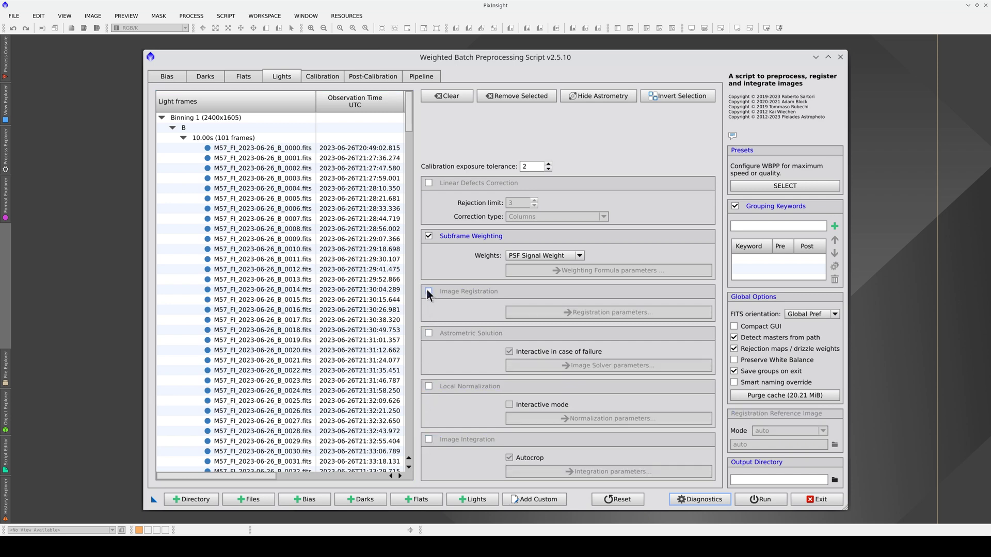
pyautogui.click(428, 237)
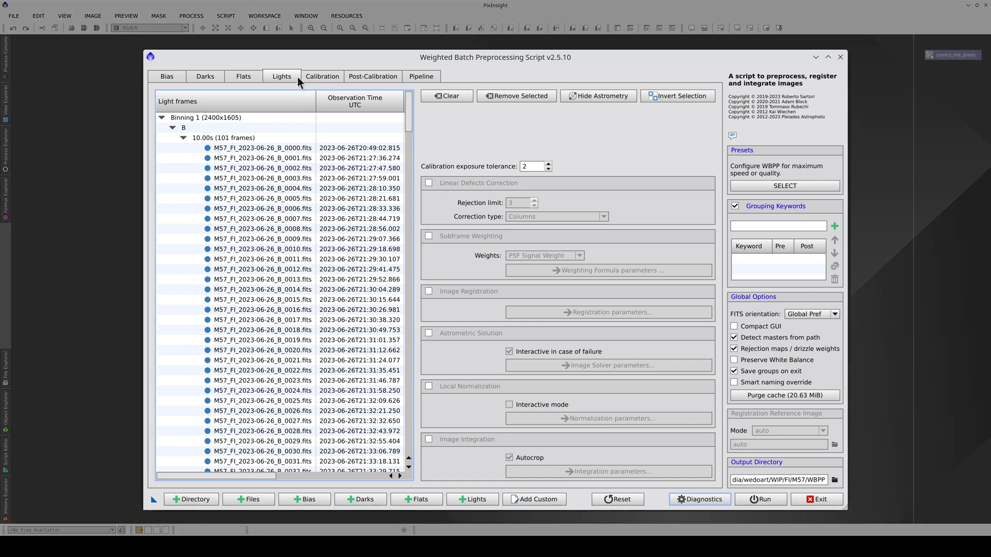
# Apply the correct_hot_pixels cosmetic correction template to all light frame groups
pyautogui.click(316, 79)
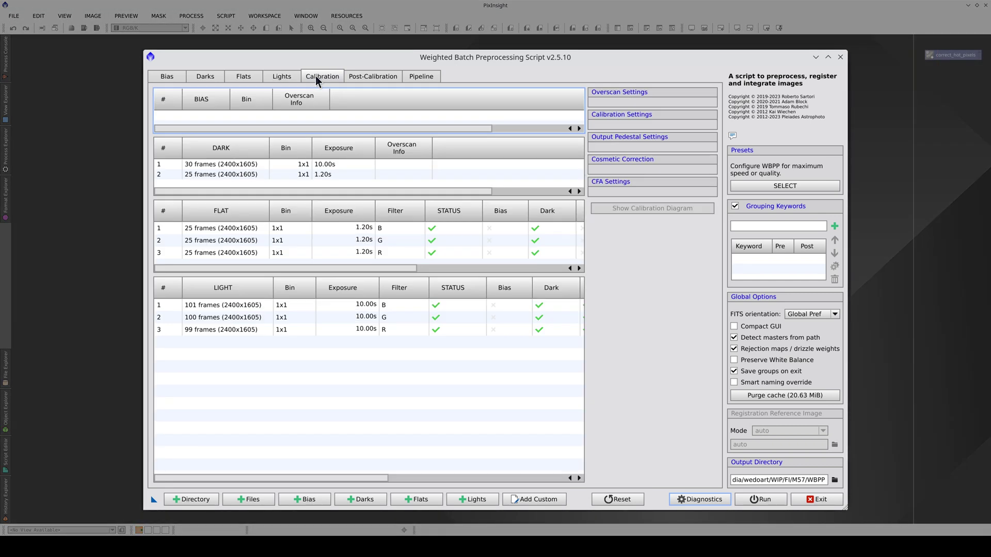
pyautogui.click(255, 305)
pyautogui.click(647, 265)
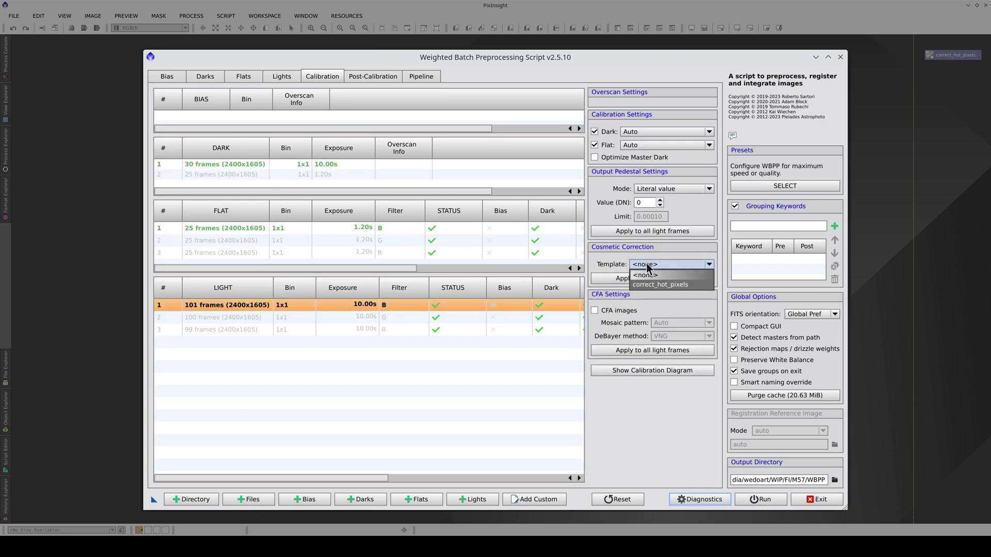
pyautogui.click(661, 285)
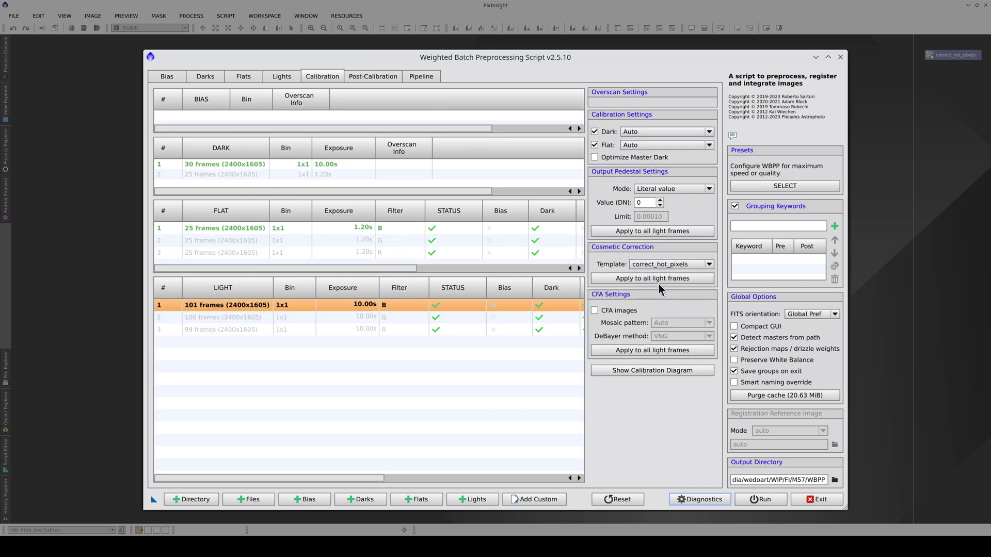
pyautogui.click(659, 265)
pyautogui.click(659, 284)
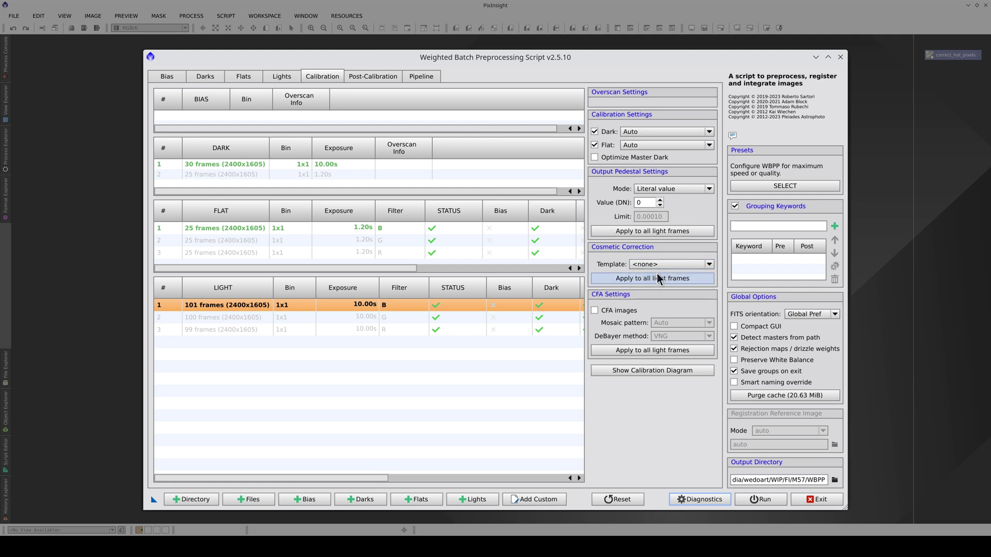
pyautogui.click(656, 278)
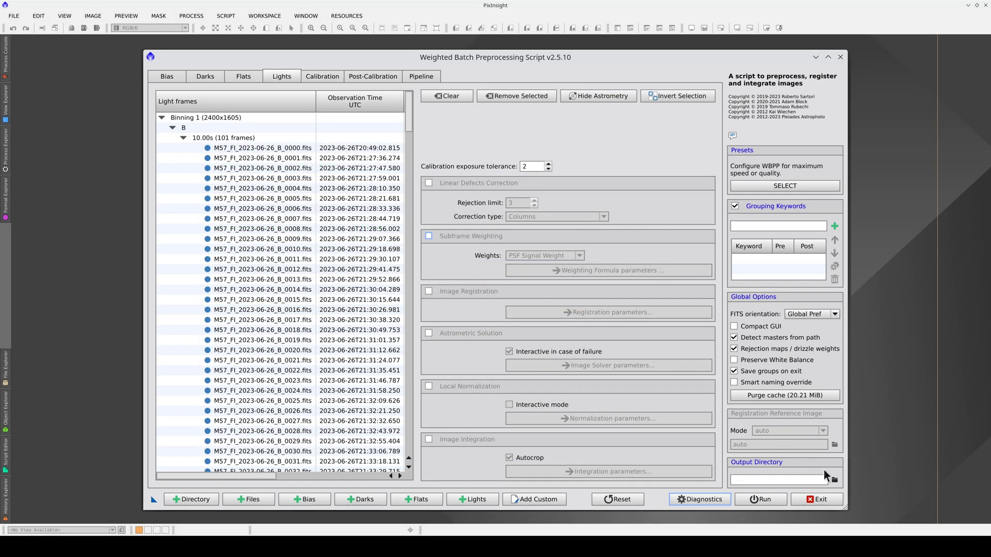
# Create a new WBPP folder inside M57 and set it as the output directory
pyautogui.click(835, 481)
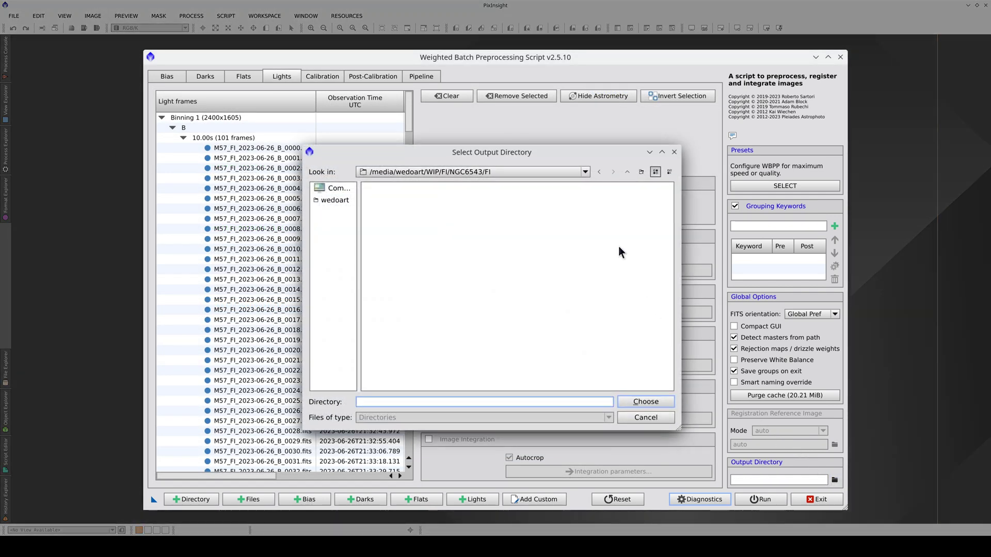
pyautogui.click(627, 172)
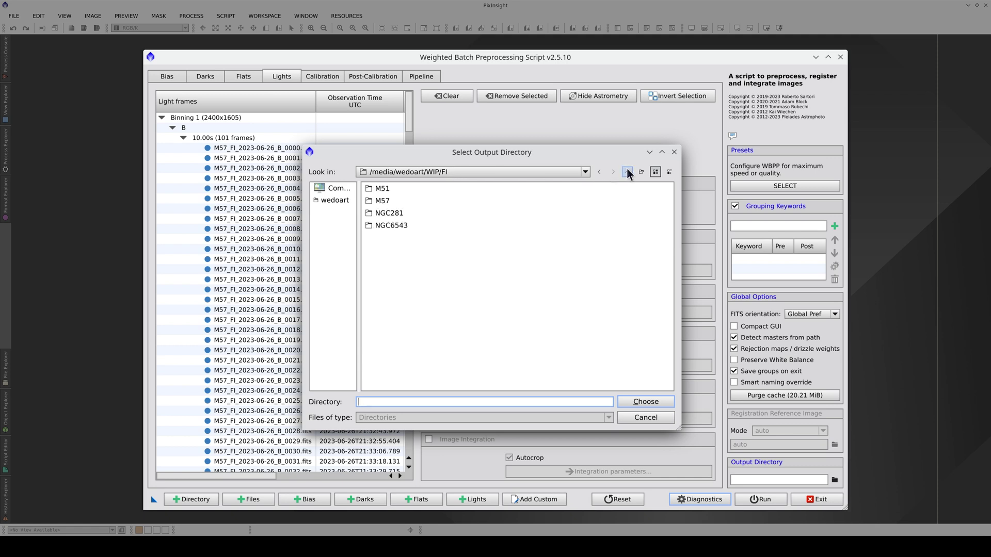
pyautogui.doubleClick(386, 201)
pyautogui.click(642, 173)
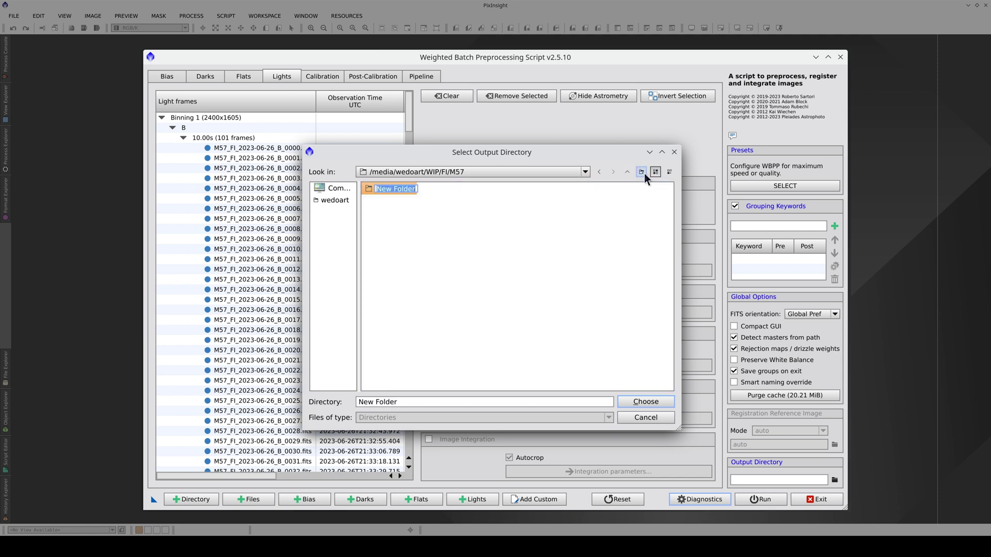
pyautogui.write('WBPP')
pyautogui.press('Return')
pyautogui.press('Return')
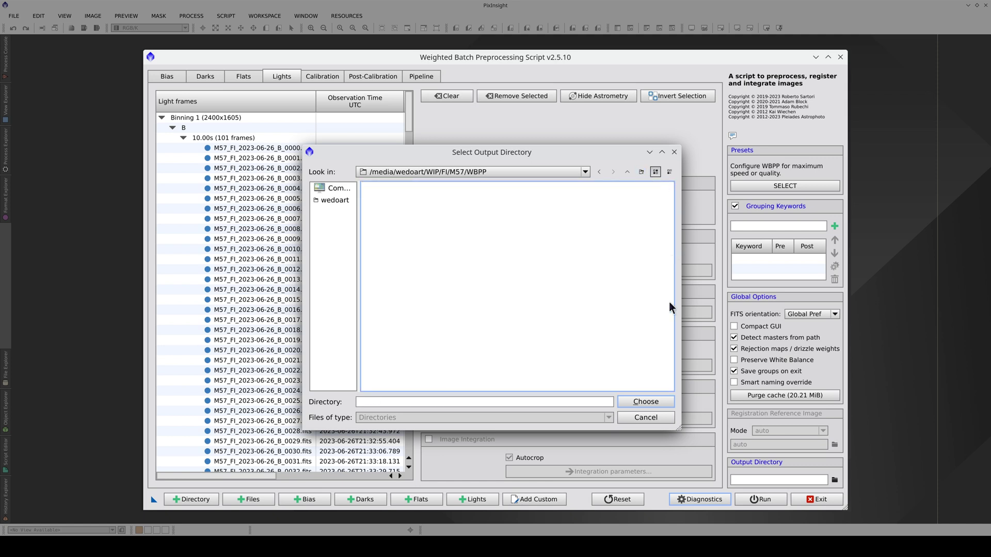
pyautogui.click(650, 401)
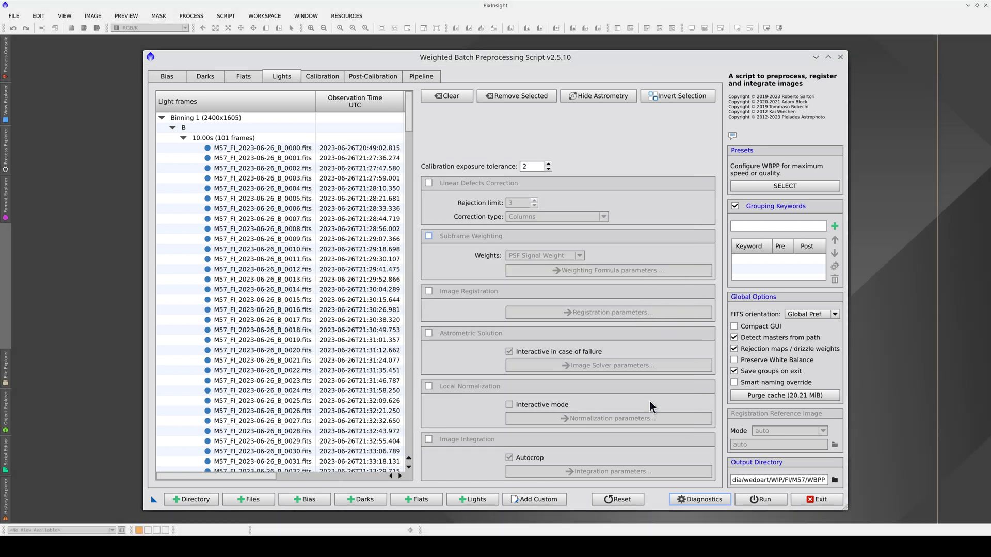
pyautogui.click(322, 76)
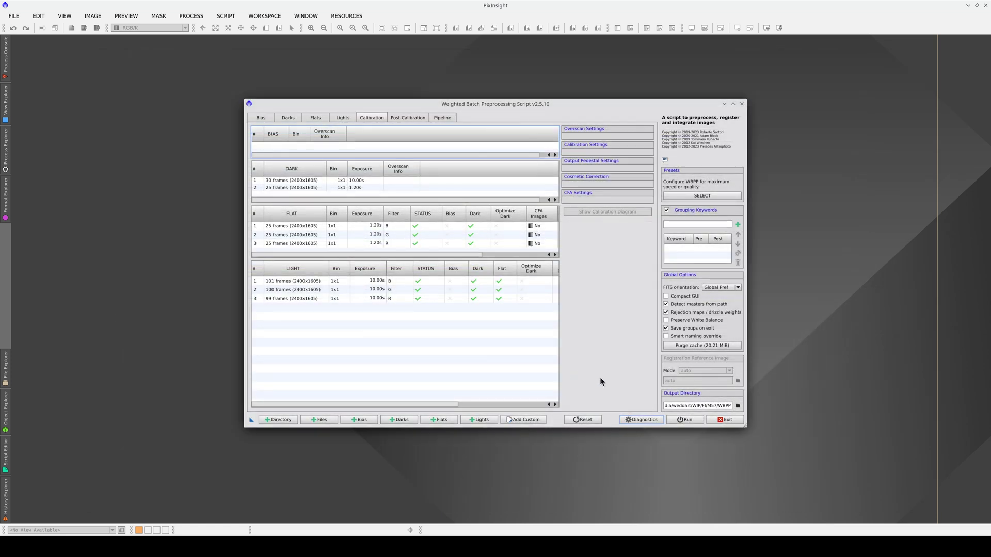
# Run the batch preprocessing to completion in 01:38, then exit the WBPP script
pyautogui.click(676, 418)
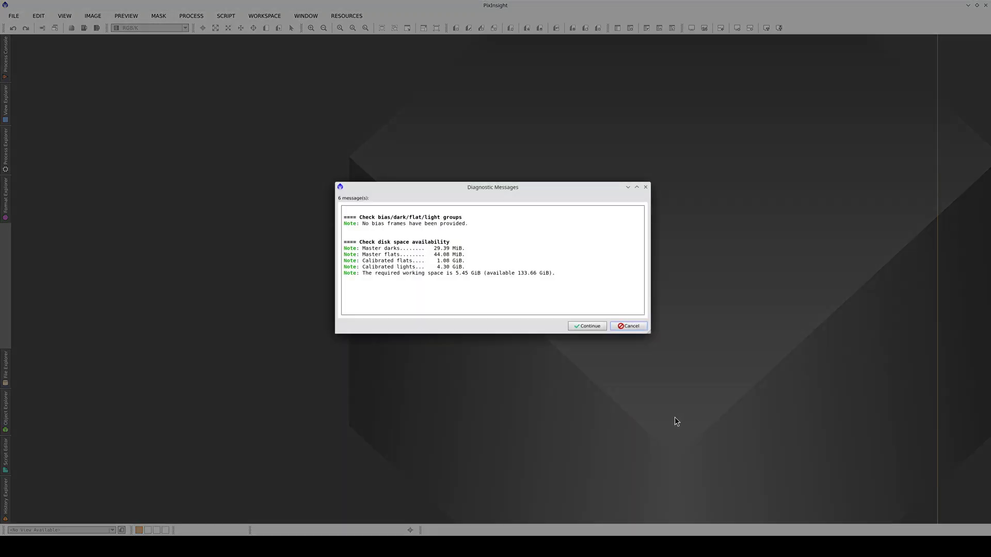
pyautogui.click(569, 329)
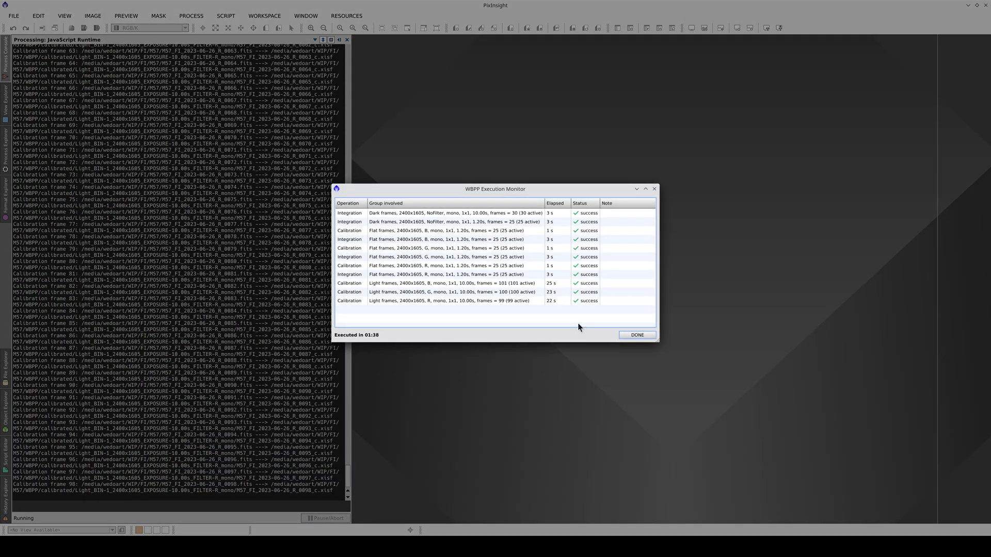
pyautogui.click(636, 335)
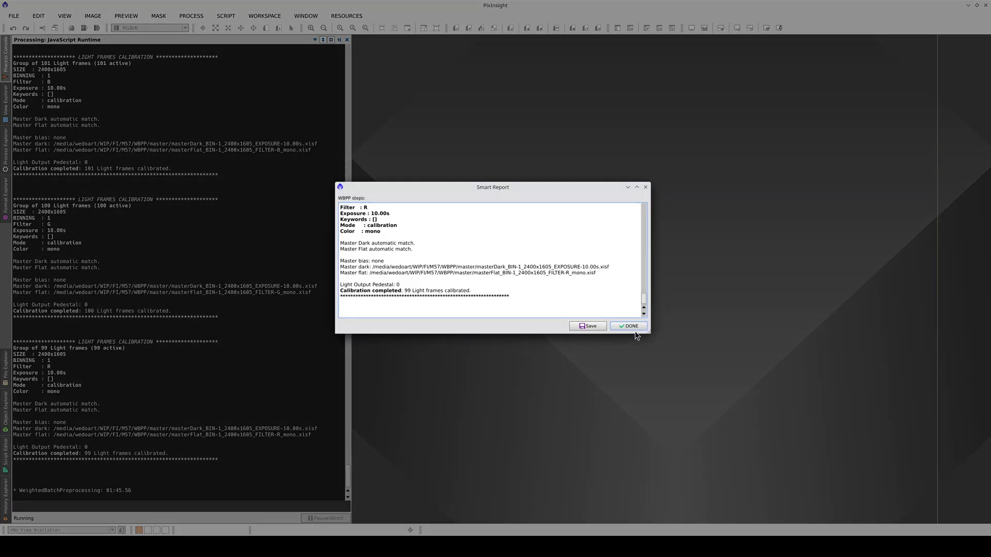
pyautogui.click(633, 325)
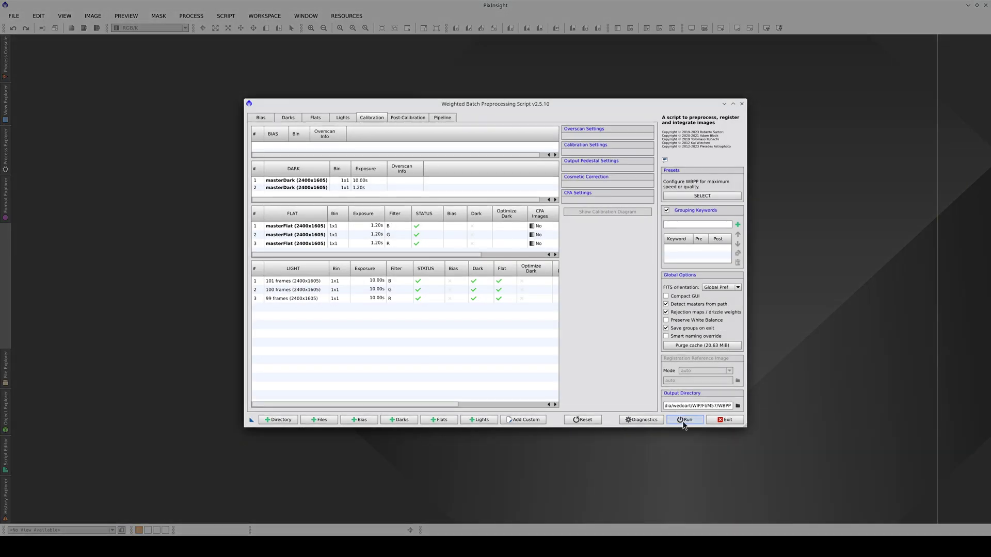
pyautogui.click(721, 419)
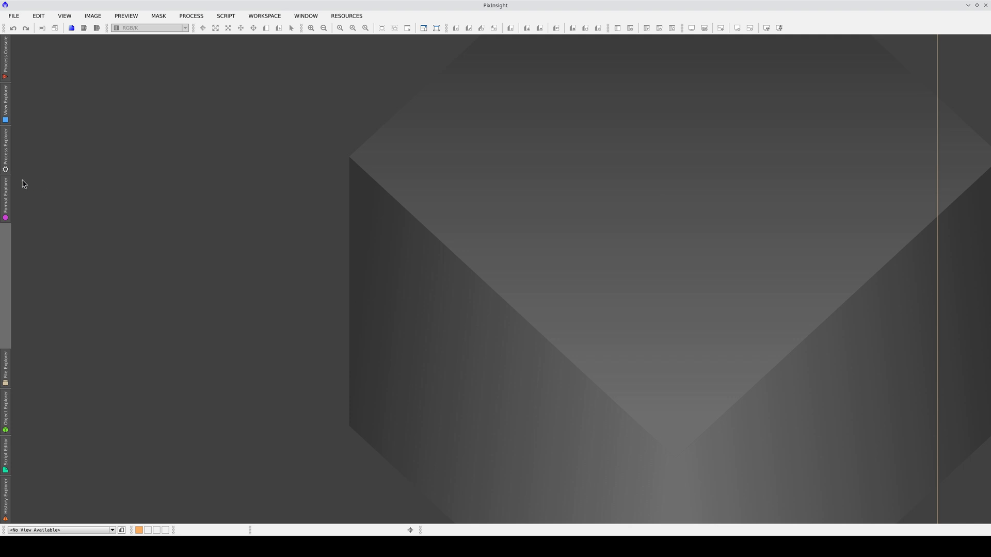
pyautogui.click(5, 150)
# Load all calibrated R light frames from WBPP/calibrated into FastIntegration
pyautogui.scroll(-5, 72, 387)
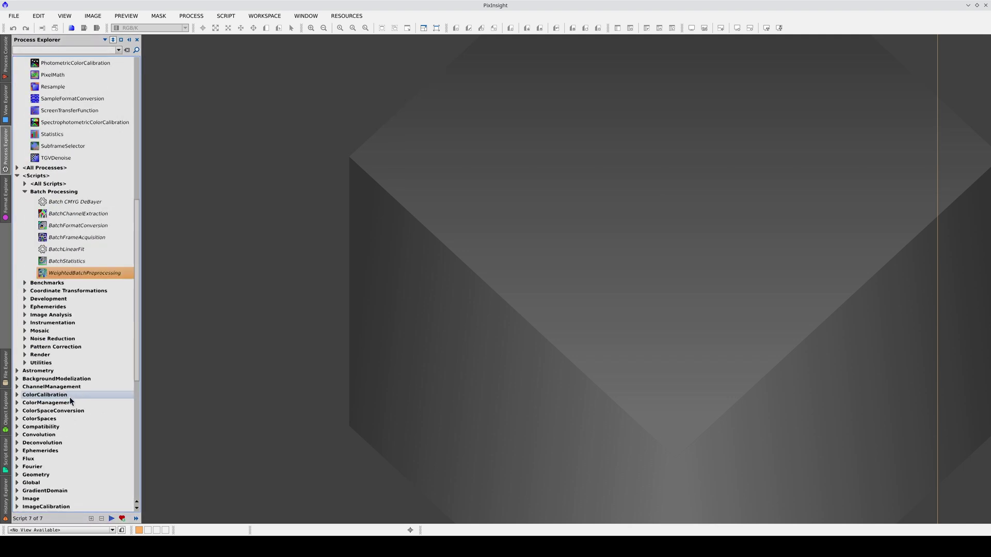
pyautogui.scroll(-7, 69, 398)
pyautogui.doubleClick(69, 398)
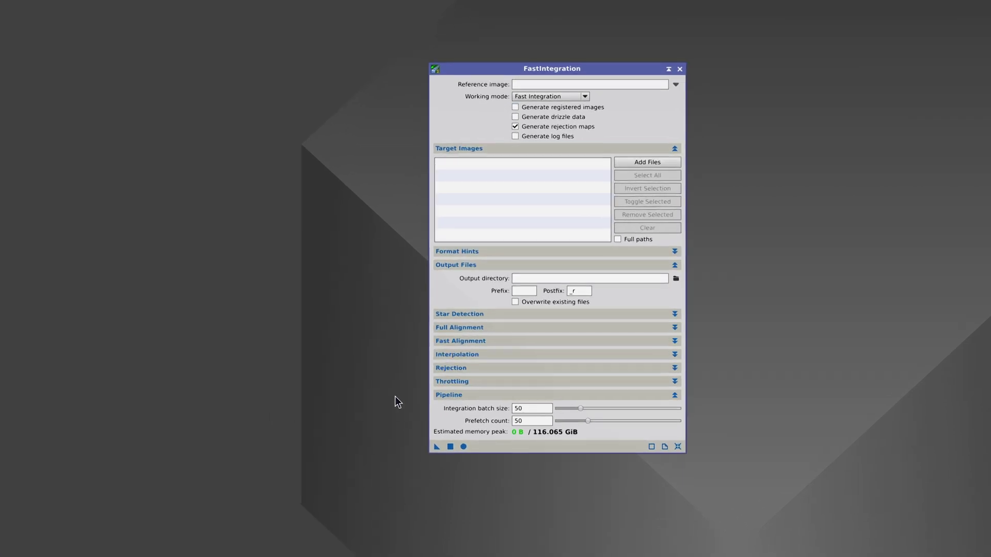
pyautogui.click(651, 162)
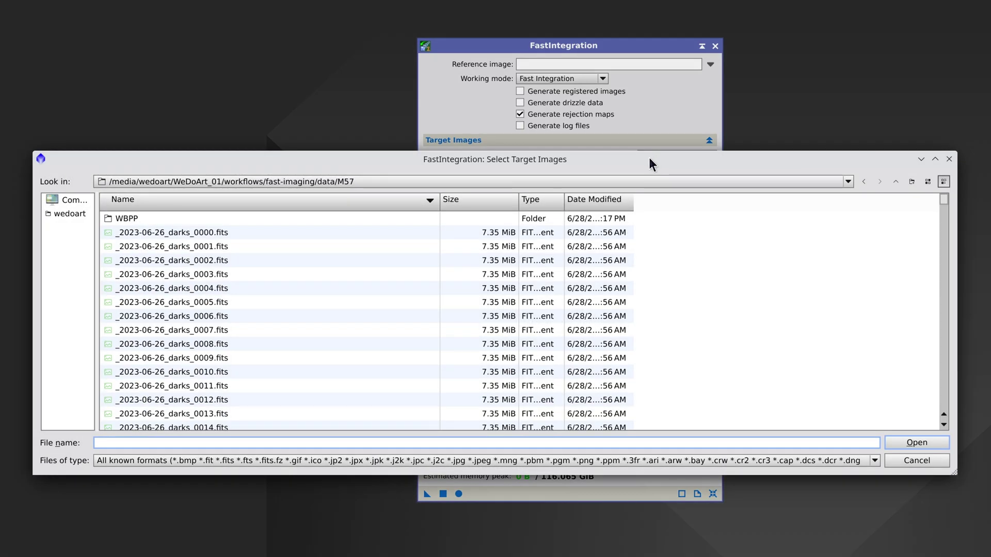
pyautogui.doubleClick(133, 218)
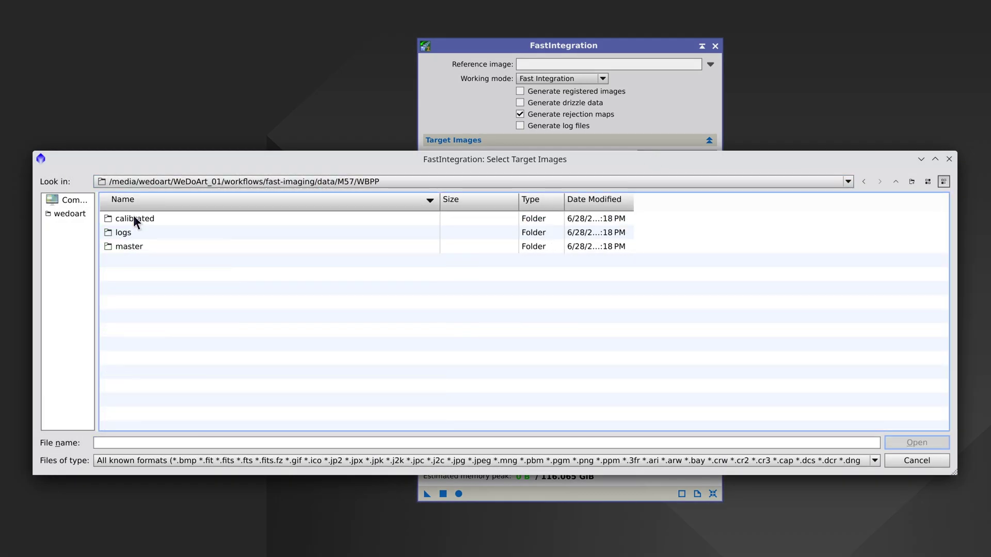
pyautogui.doubleClick(134, 218)
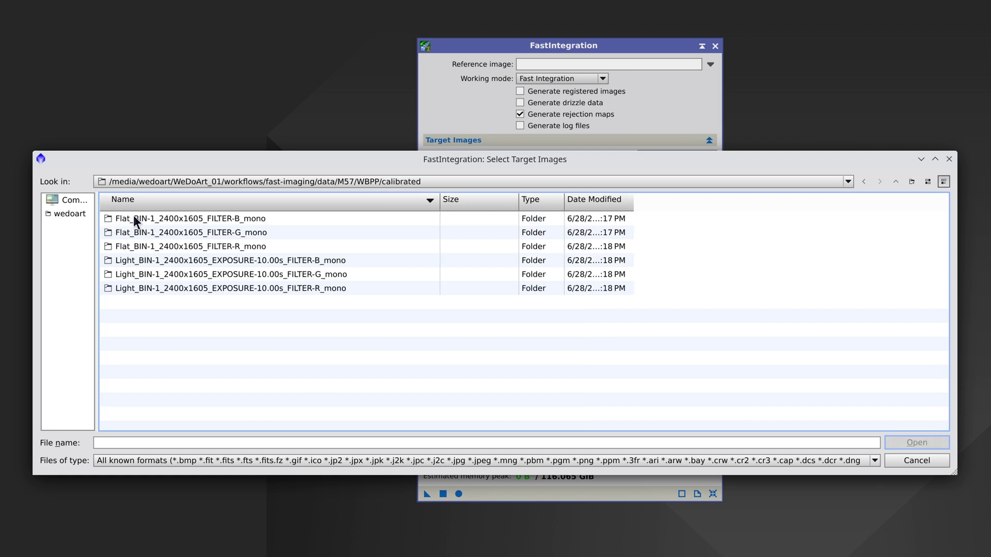
pyautogui.doubleClick(202, 284)
pyautogui.click(203, 284)
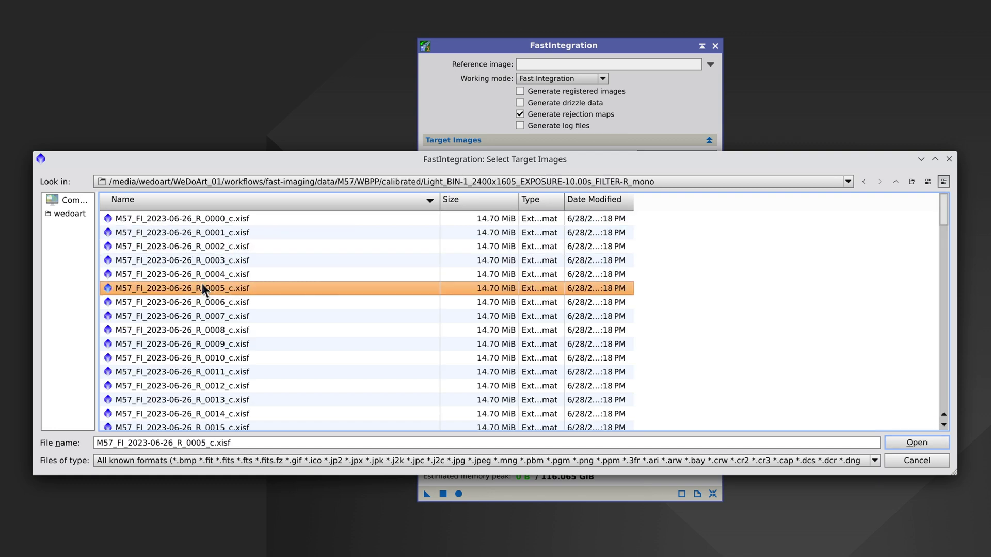
pyautogui.hotkey('ctrl', 'a')
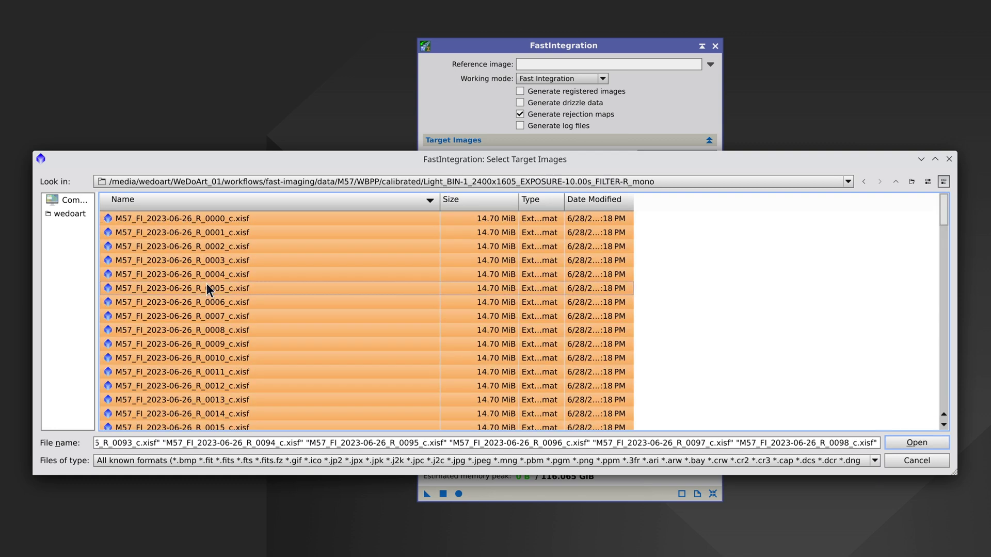
pyautogui.click(900, 447)
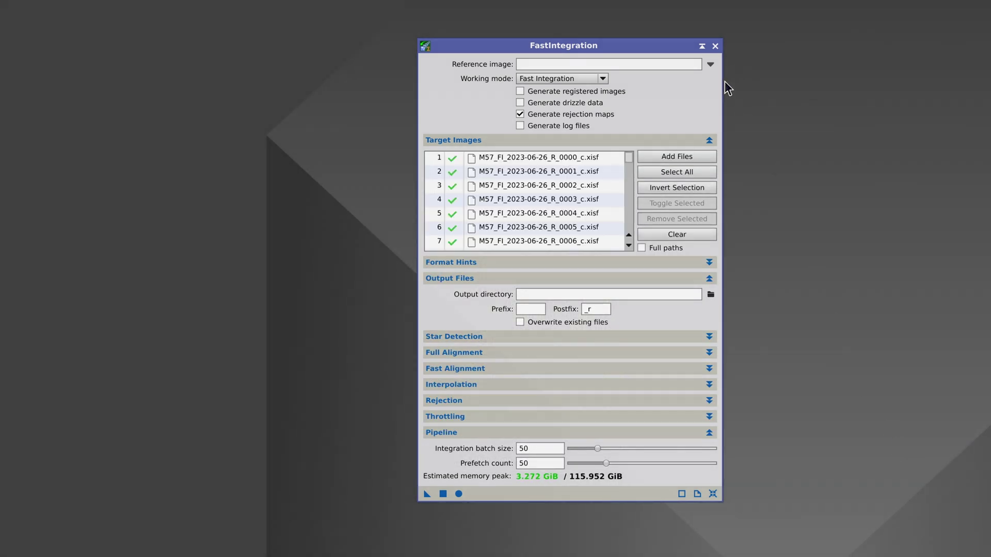
# Use R_0000_c.xisf as the reference image and set integration batch size to 200
pyautogui.click(710, 64)
pyautogui.doubleClick(248, 201)
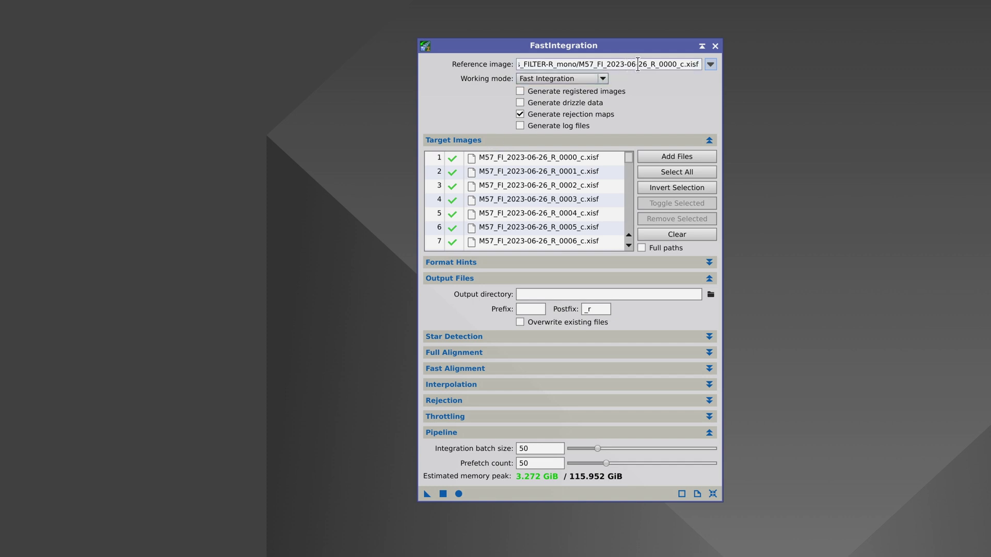
pyautogui.moveTo(638, 65); pyautogui.dragTo(645, 64)
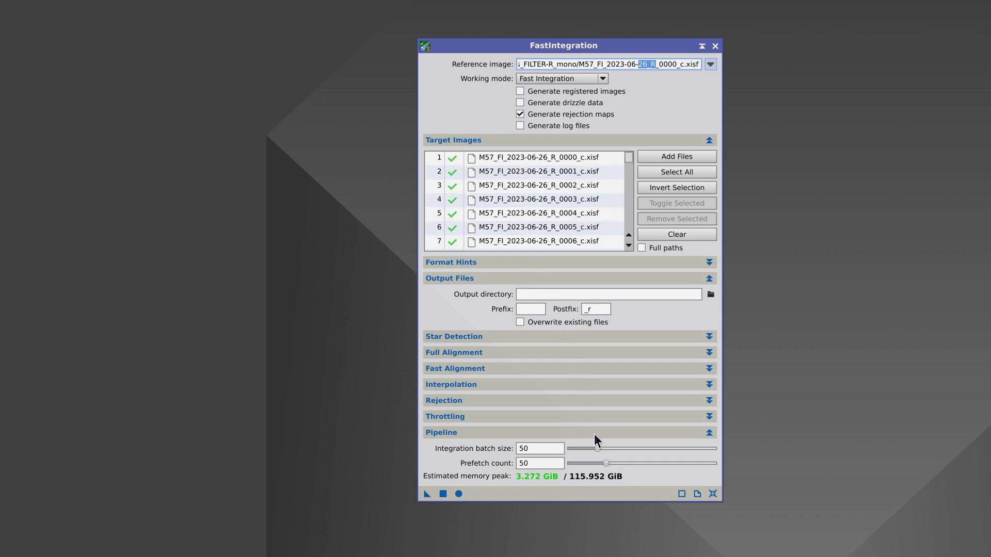
pyautogui.moveTo(597, 449); pyautogui.dragTo(658, 450)
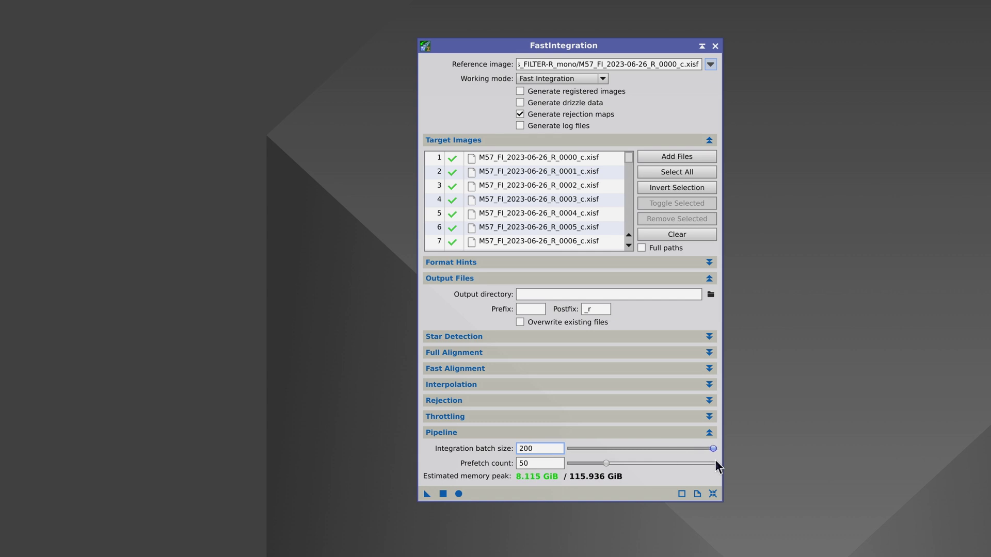
# Set prefetch count to 200 with registered images and drizzle off, then integrate the 99 R frames
pyautogui.moveTo(606, 464); pyautogui.dragTo(710, 473)
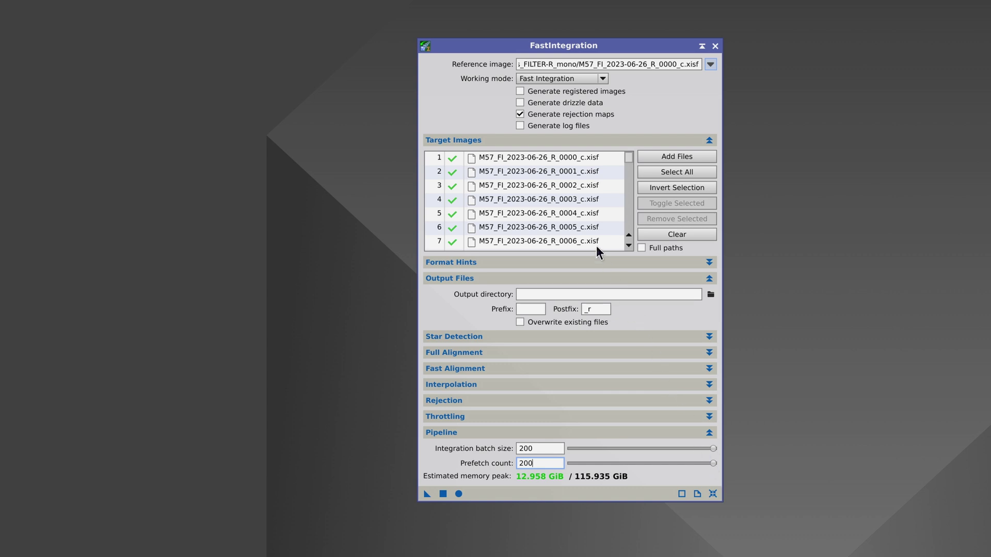
pyautogui.click(521, 93)
pyautogui.click(520, 103)
pyautogui.click(520, 103)
pyautogui.click(521, 91)
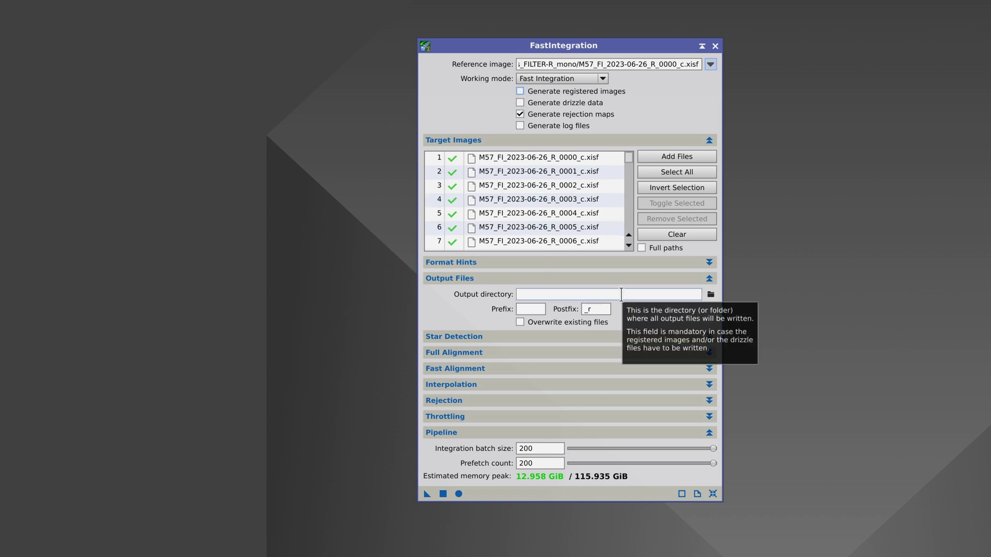
pyautogui.click(459, 494)
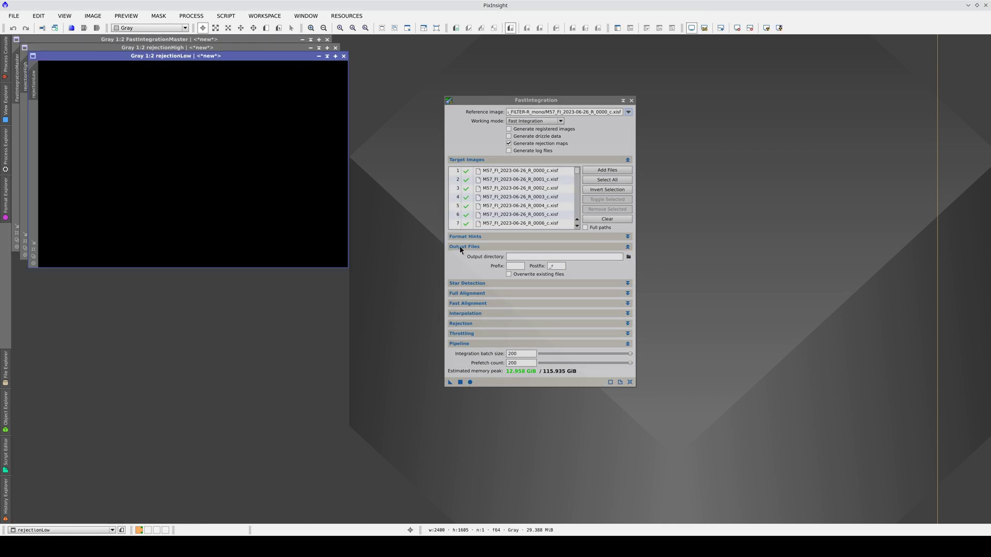
# Close both rejection maps and auto-stretch the red integration master
pyautogui.click(344, 55)
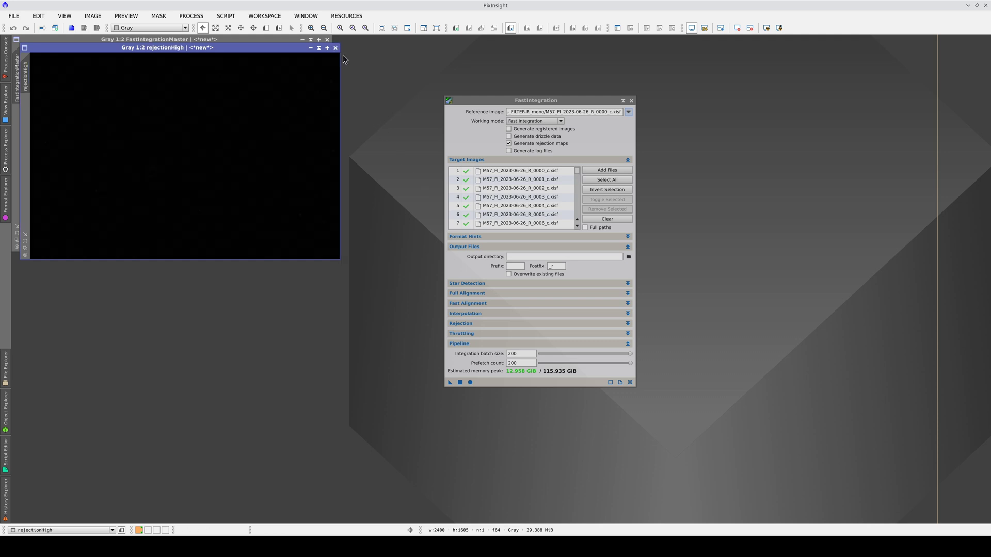
pyautogui.click(336, 48)
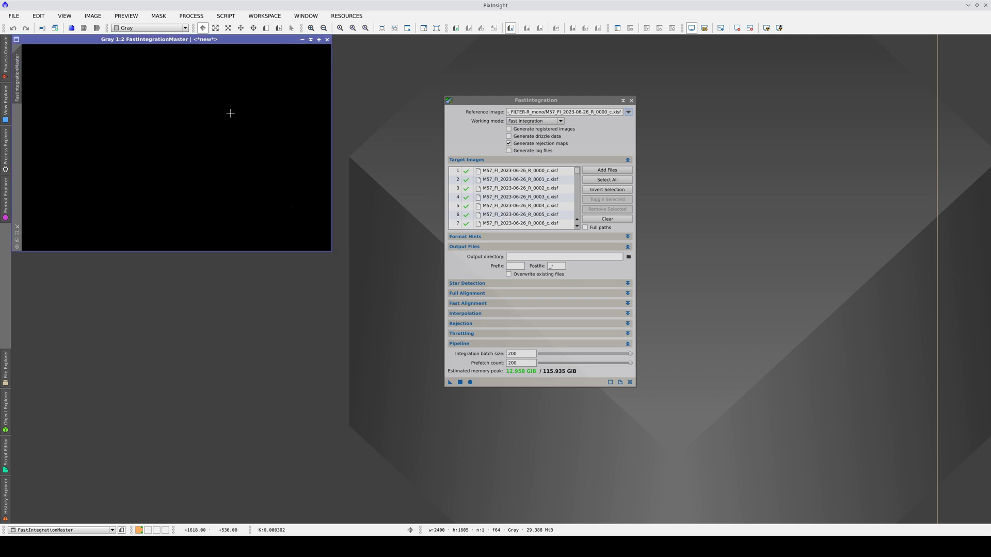
pyautogui.hotkey('ctrl', 'a')
pyautogui.scroll(6, 142, 165)
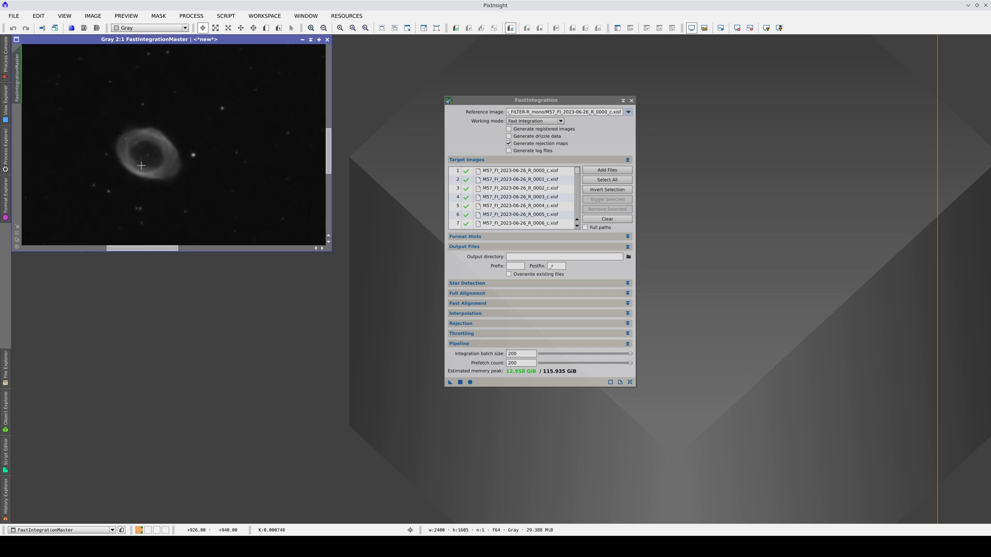
# Rename the master to R and clear FastIntegration's target image list
pyautogui.doubleClick(20, 84)
pyautogui.write('R')
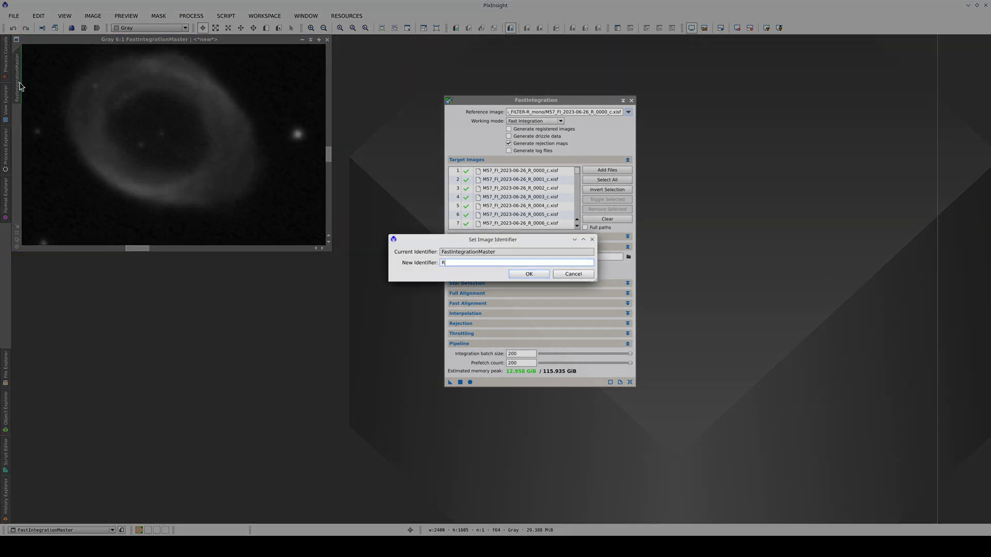
pyautogui.press('Return')
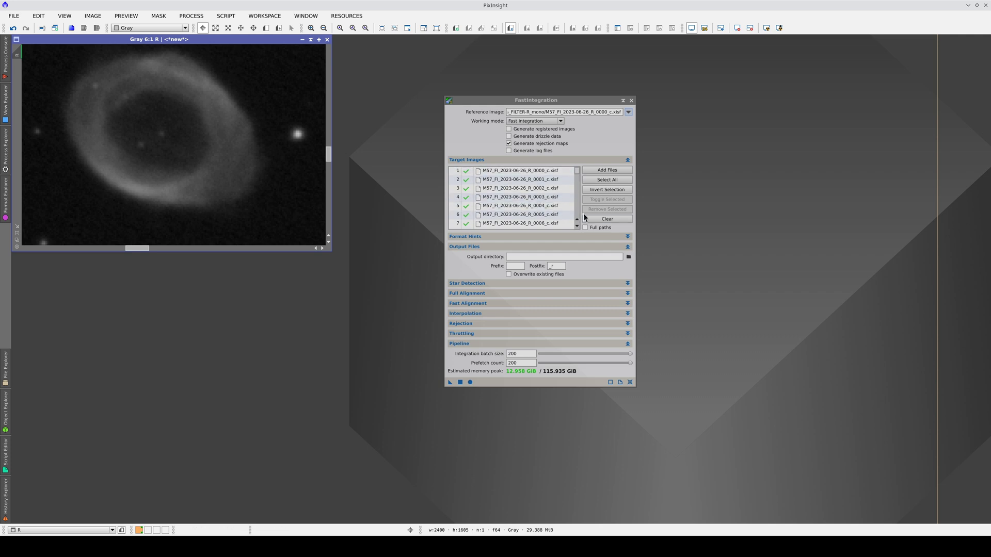
pyautogui.click(591, 219)
pyautogui.click(606, 171)
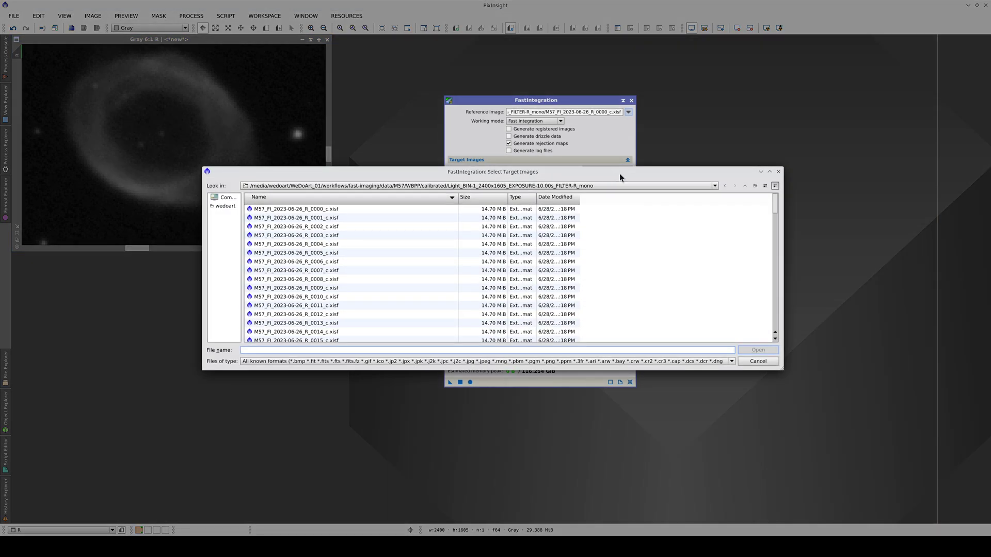
# Load all 100 calibrated G filter frames and run FastIntegration on them
pyautogui.click(745, 187)
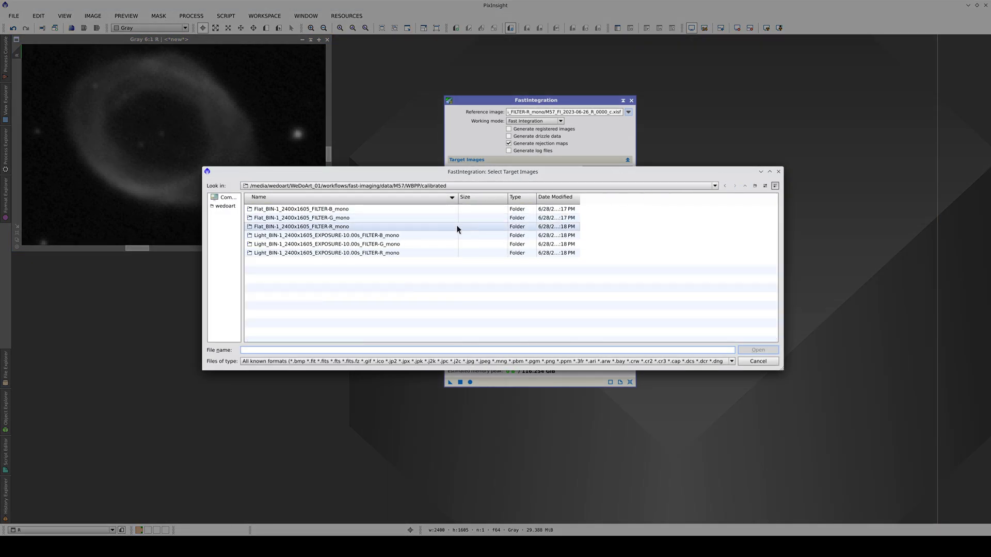
pyautogui.doubleClick(404, 243)
pyautogui.click(403, 244)
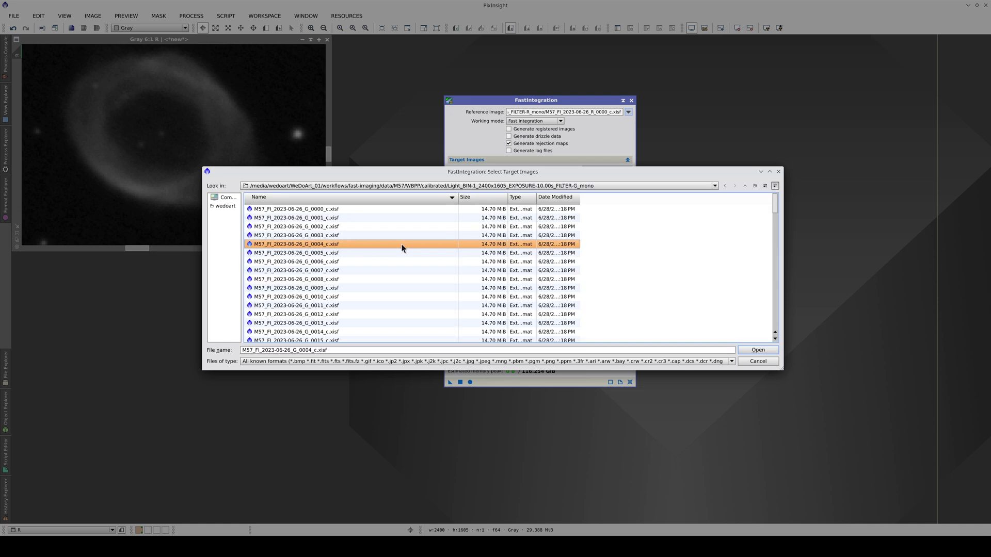
pyautogui.hotkey('ctrl', 'a')
pyautogui.click(749, 350)
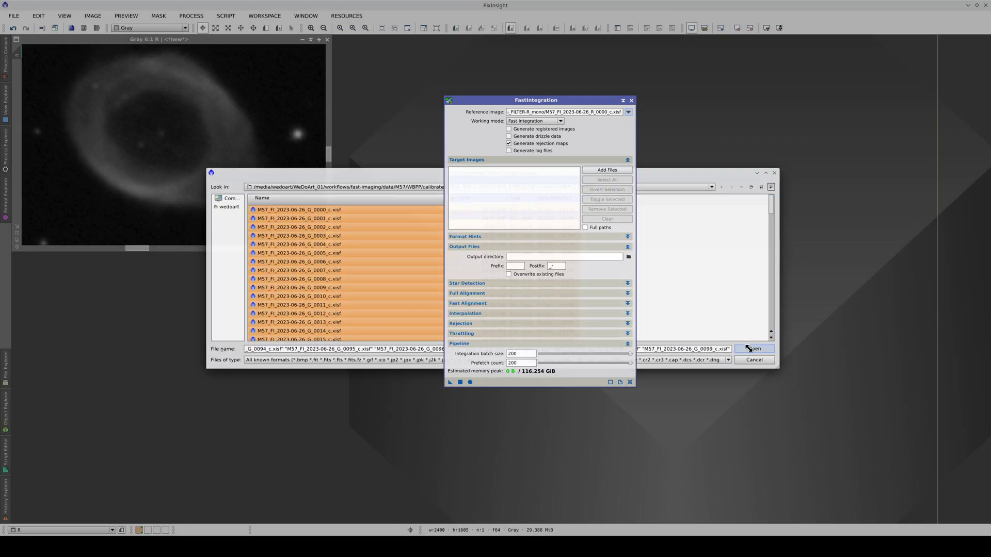
pyautogui.click(470, 383)
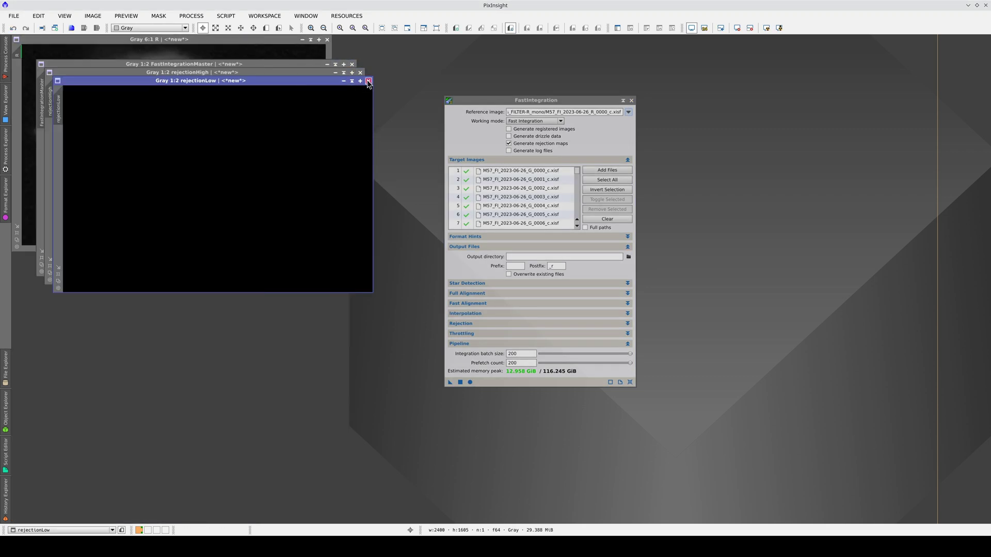
# Close the G rejection maps, auto-stretch the master and rename it G
pyautogui.click(368, 80)
pyautogui.click(360, 72)
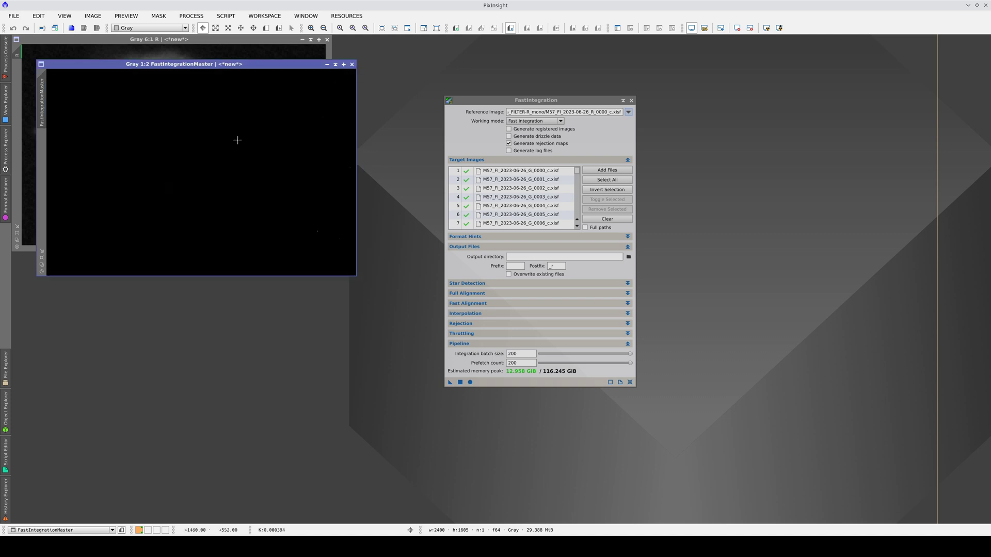
pyautogui.hotkey('ctrl', 'a')
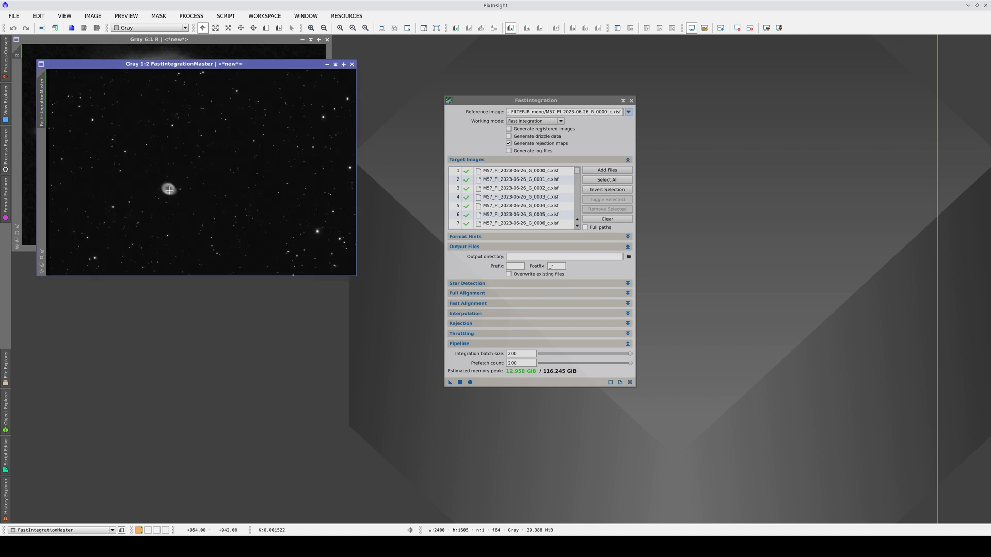
pyautogui.scroll(6, 169, 189)
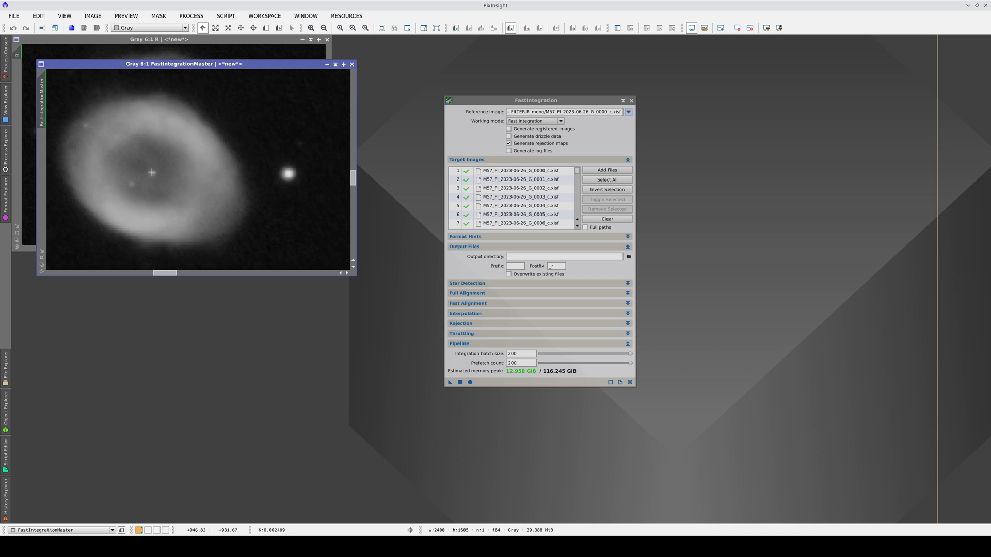
pyautogui.doubleClick(44, 113)
pyautogui.write('G')
pyautogui.press('Return')
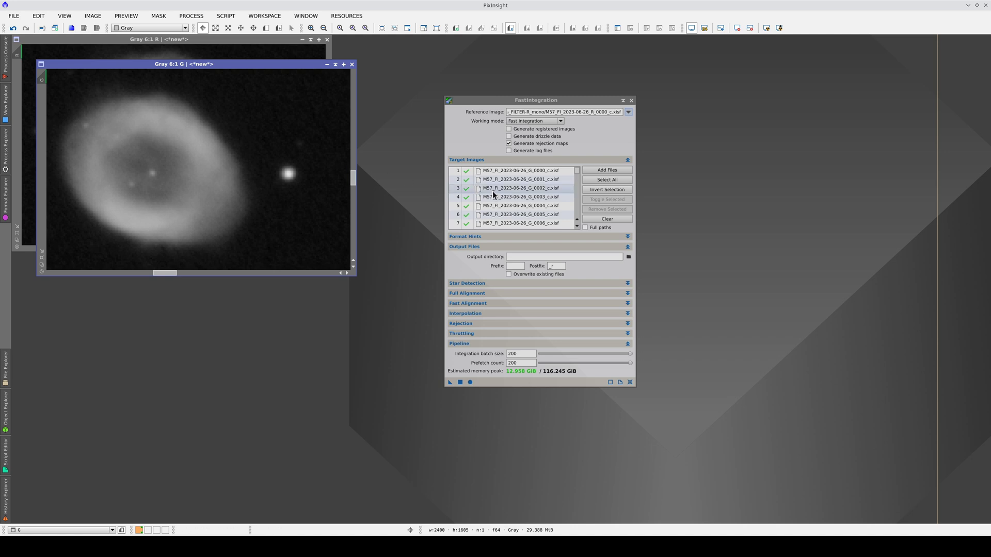
# Replace the targets with all 101 frames from FILTER-B_mono and fast-integrate them into a blue master
pyautogui.click(606, 221)
pyautogui.click(608, 170)
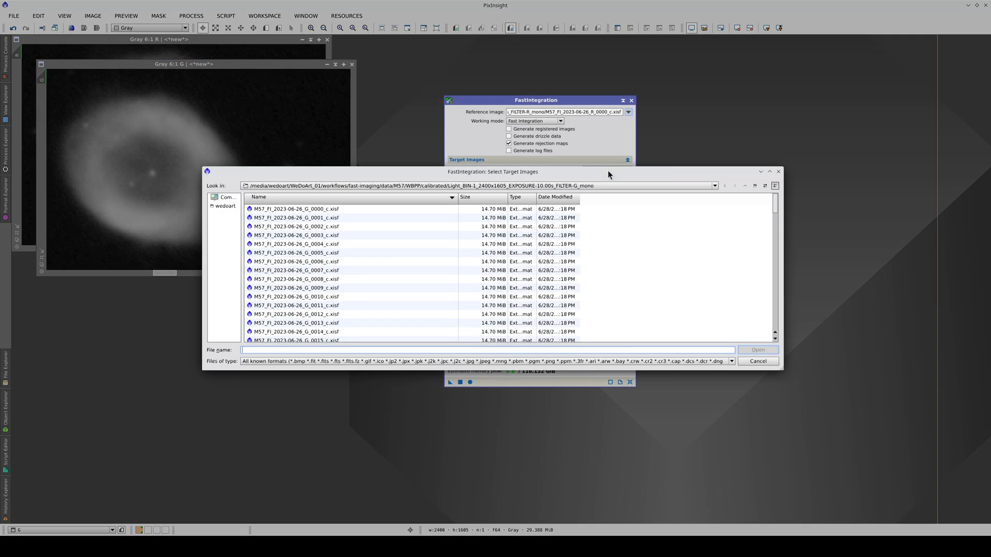
pyautogui.click(744, 187)
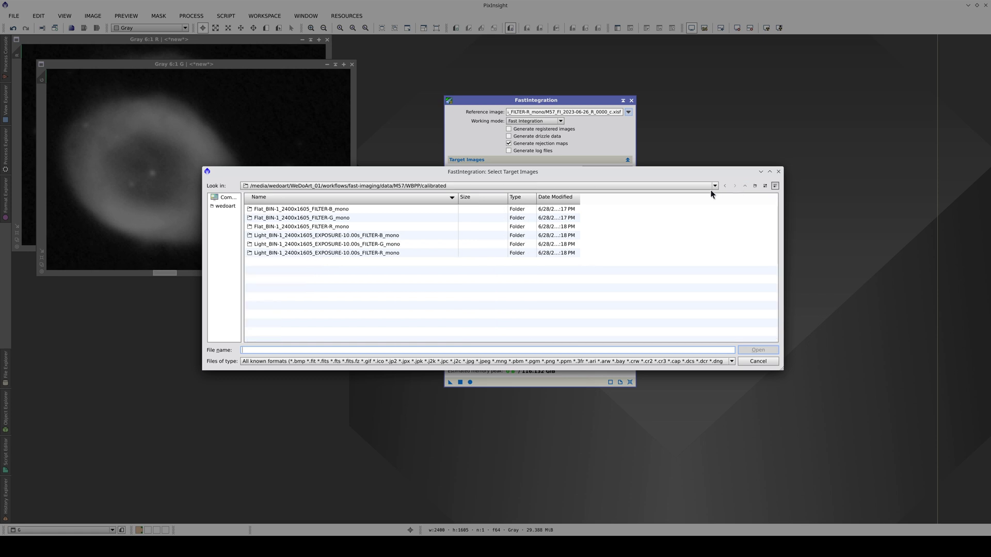
pyautogui.doubleClick(391, 237)
pyautogui.click(392, 236)
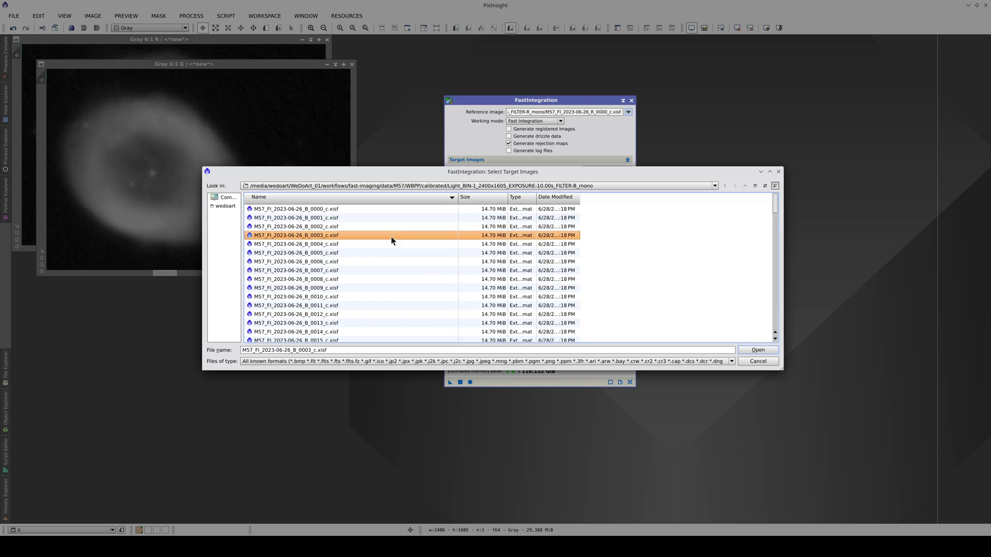
pyautogui.hotkey('ctrl', 'a')
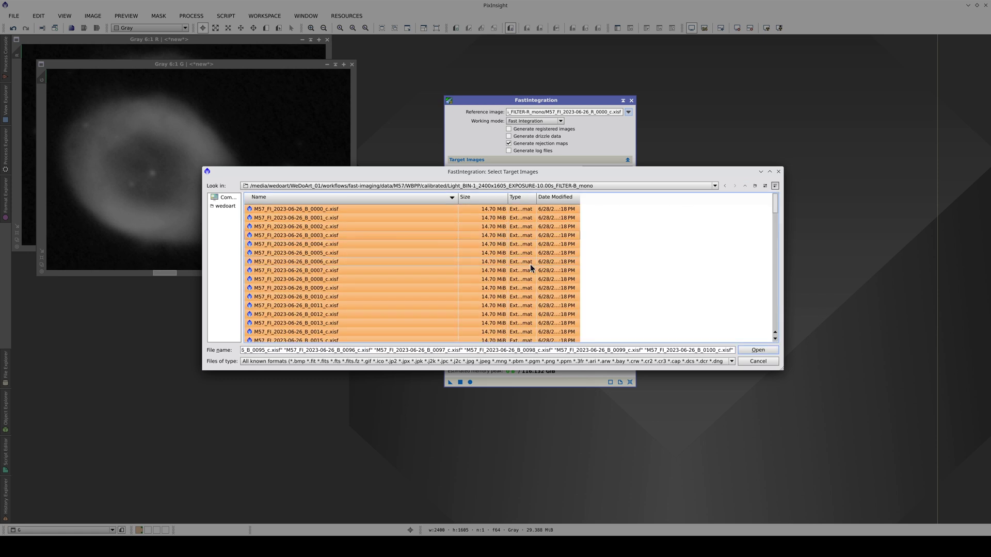
pyautogui.click(754, 350)
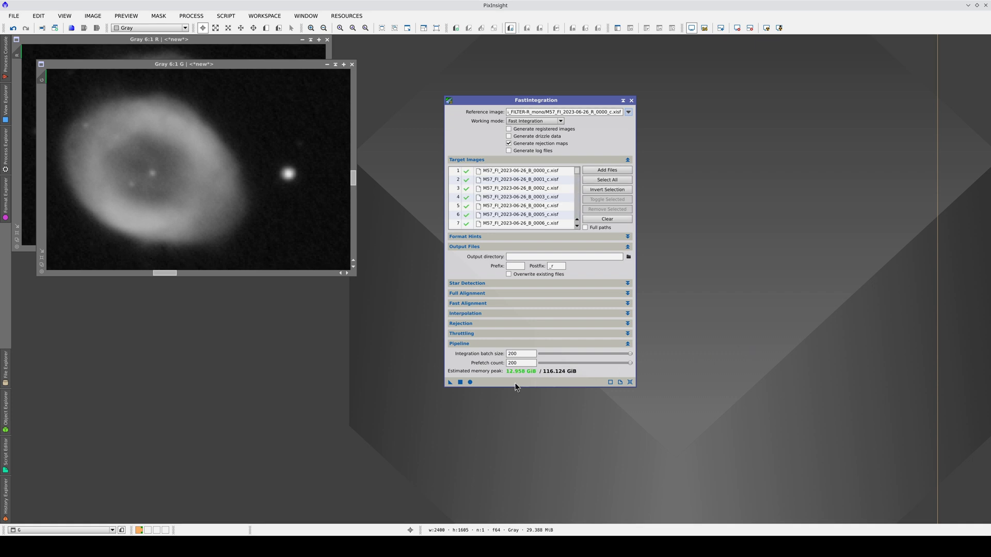
pyautogui.click(470, 382)
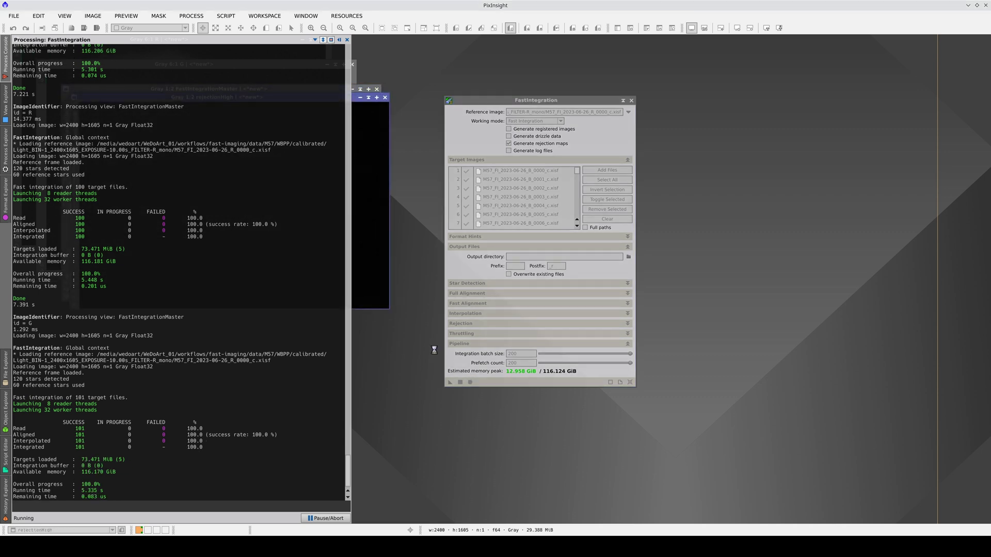
# Close the low and high rejection maps and auto-stretch the blue master to view M57
pyautogui.click(393, 105)
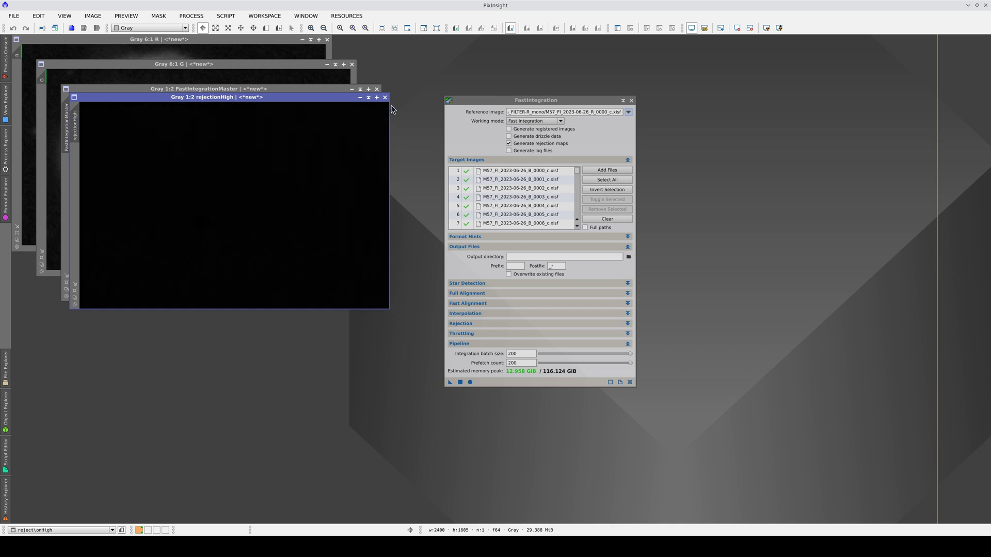
pyautogui.click(384, 98)
pyautogui.hotkey('ctrl', 'a')
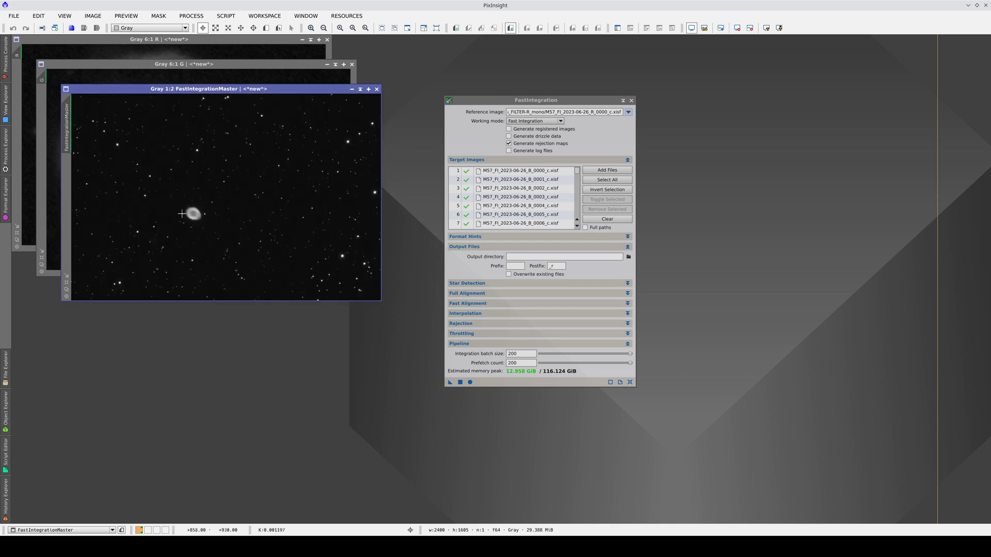
pyautogui.scroll(4, 184, 211)
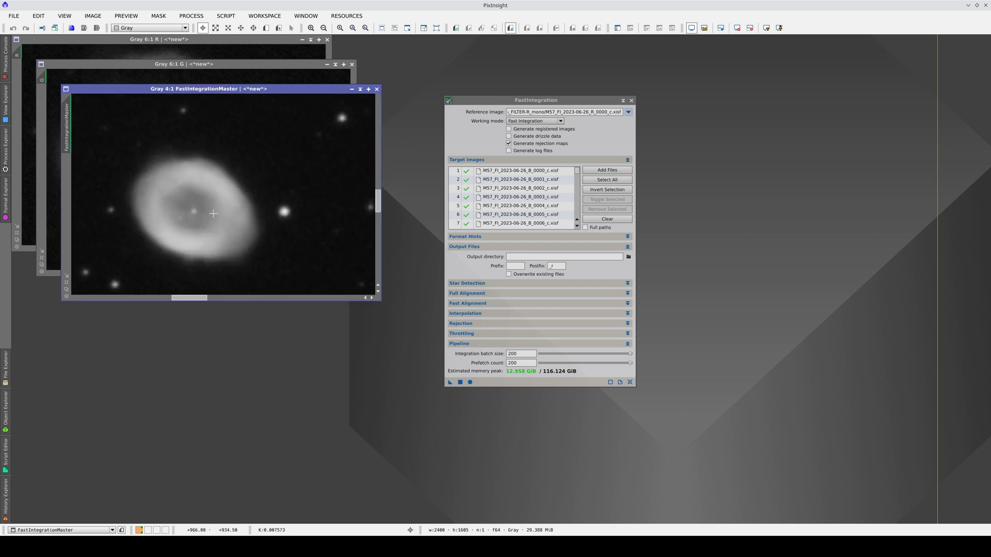
pyautogui.scroll(3, 197, 218)
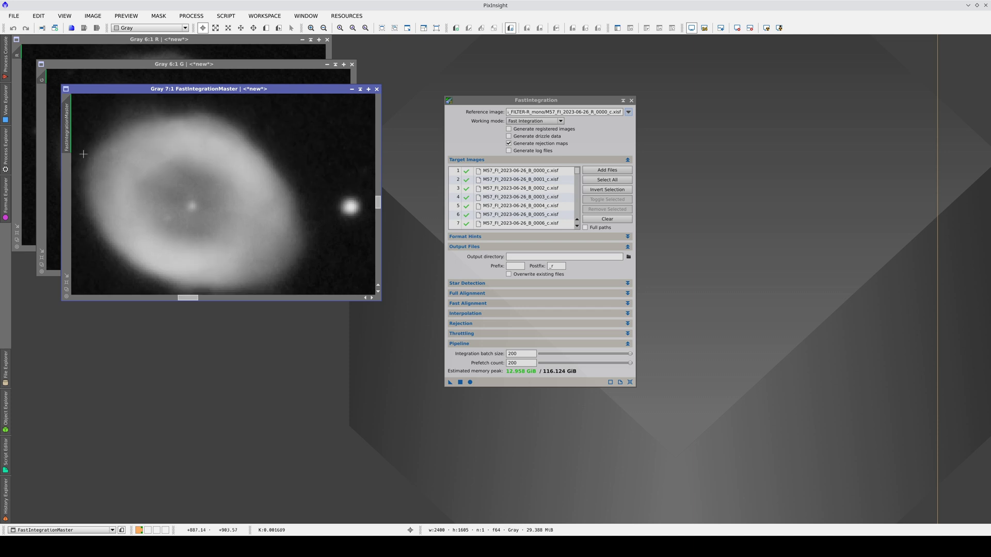
# Rename the blue master image to B
pyautogui.doubleClick(70, 146)
pyautogui.write('B')
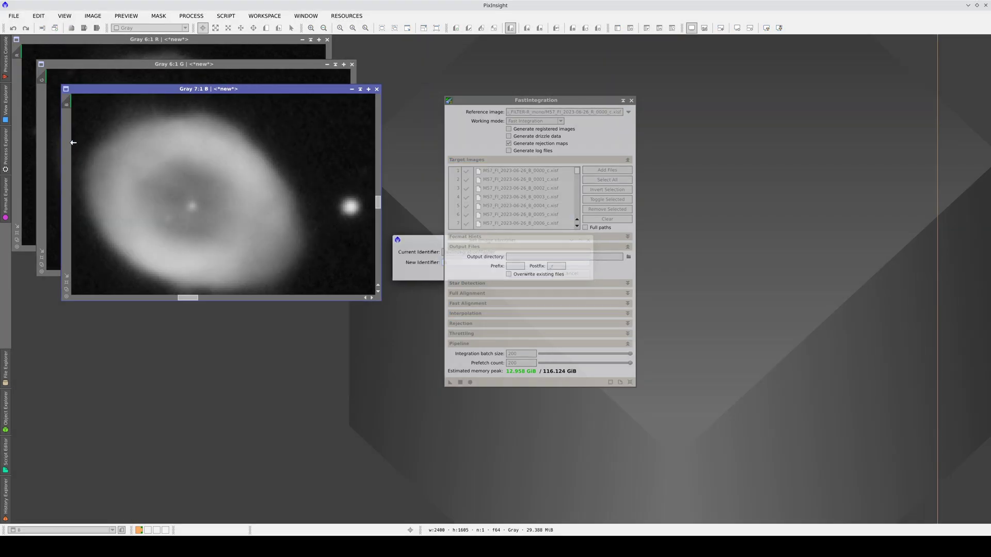
pyautogui.press('Return')
pyautogui.moveTo(7, 149)
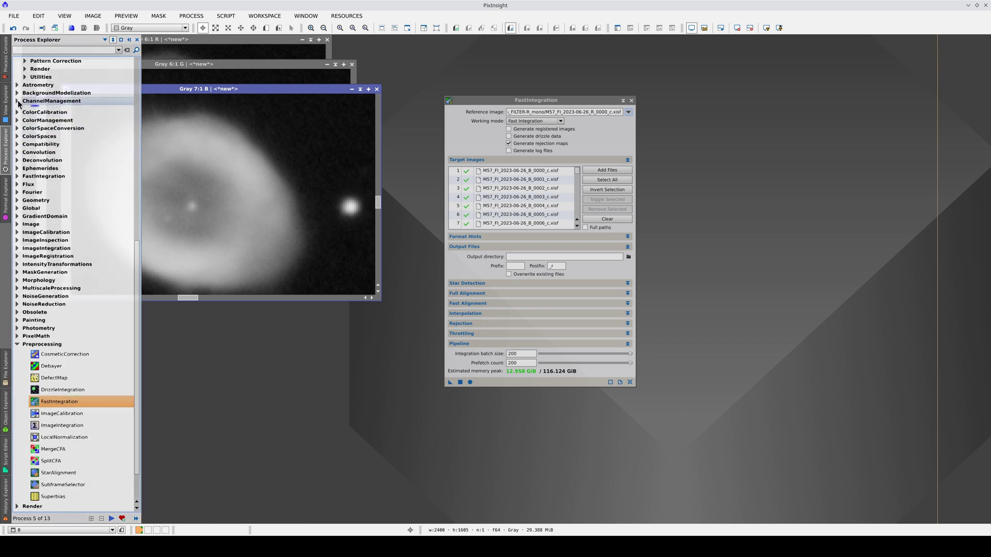
pyautogui.click(18, 102)
# Combine the R, G and B masters into one RGB image with ChannelCombination
pyautogui.doubleClick(52, 112)
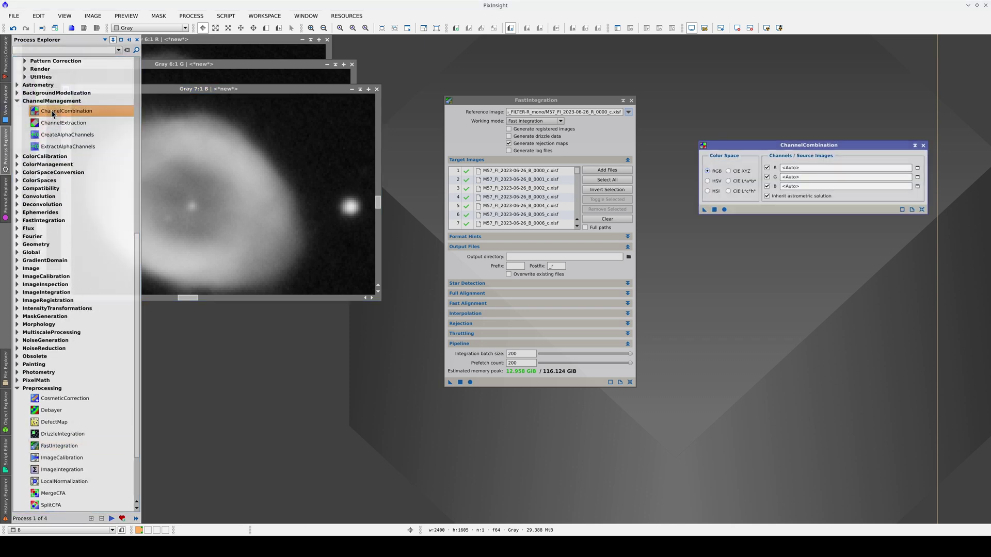
pyautogui.click(794, 167)
pyautogui.click(795, 177)
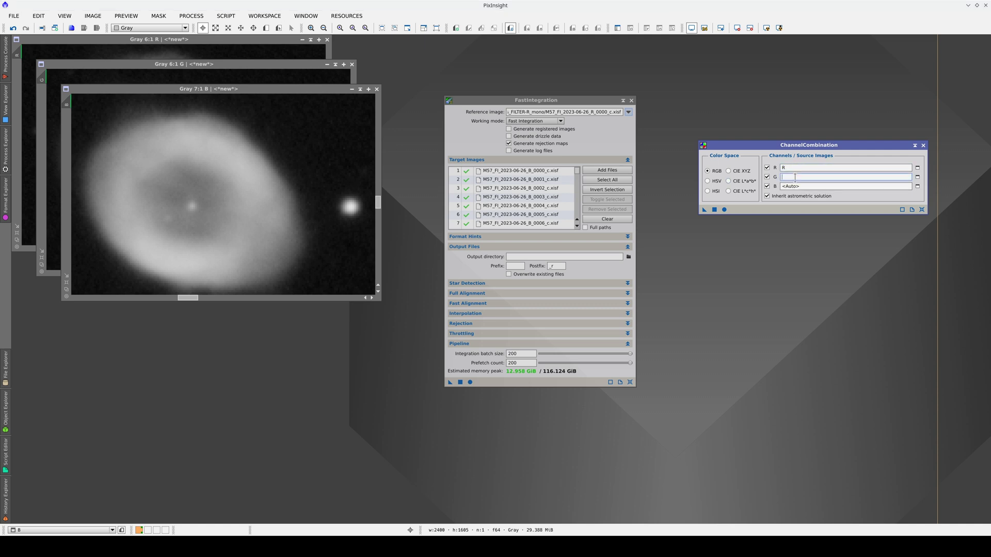
pyautogui.click(795, 187)
pyautogui.write('B')
pyautogui.click(725, 209)
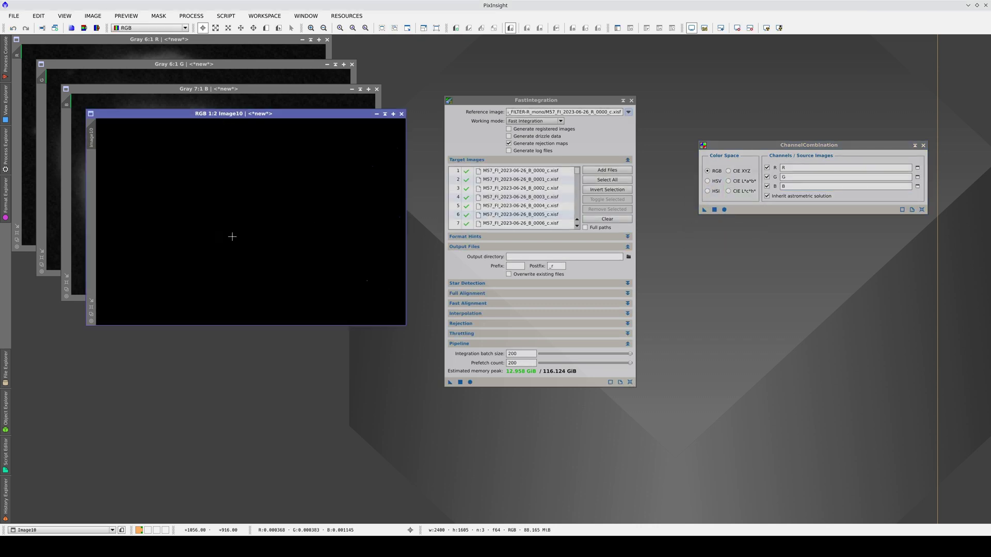
# Auto-stretch the new RGB image and zoom in on M57
pyautogui.hotkey('ctrl', 'a')
pyautogui.scroll(6, 235, 212)
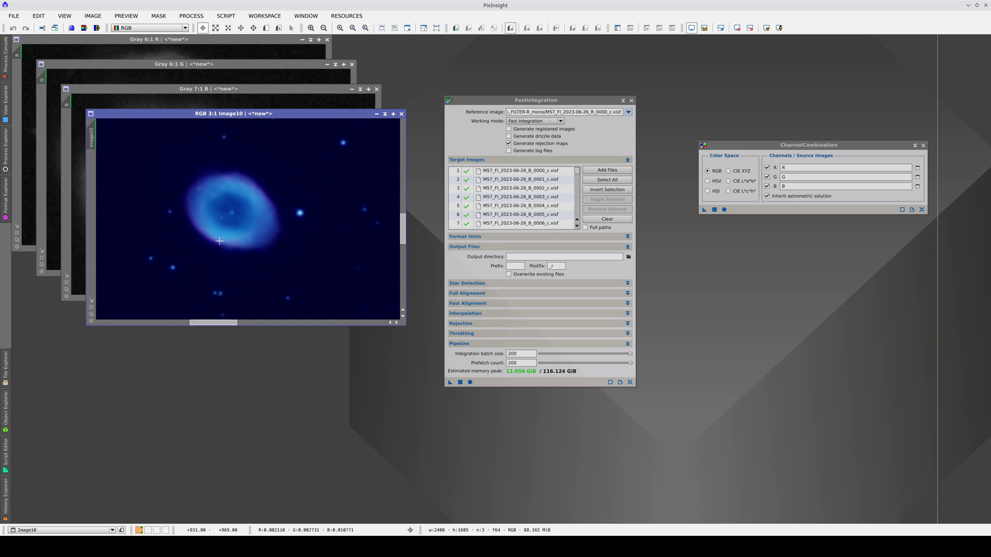
pyautogui.scroll(2, 235, 211)
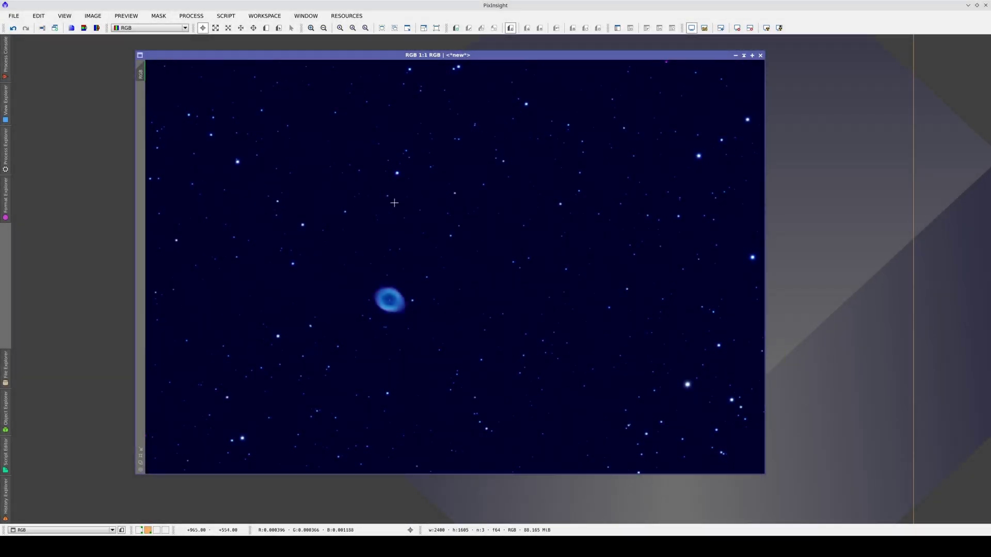
# Plate-solve the RGB image with ImageSolver at 1149 mm focal length and 3.76 µm pixel size
pyautogui.click(6, 129)
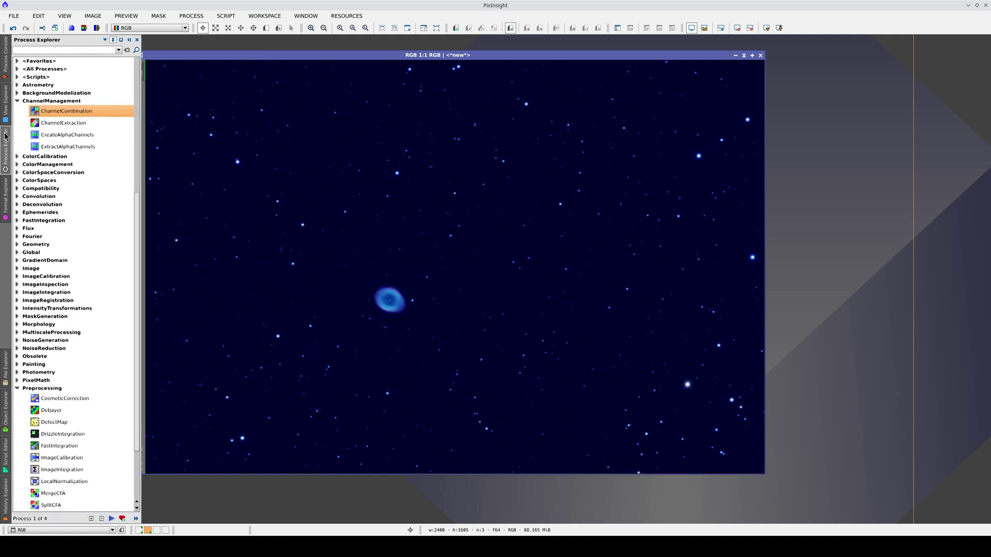
pyautogui.click(17, 77)
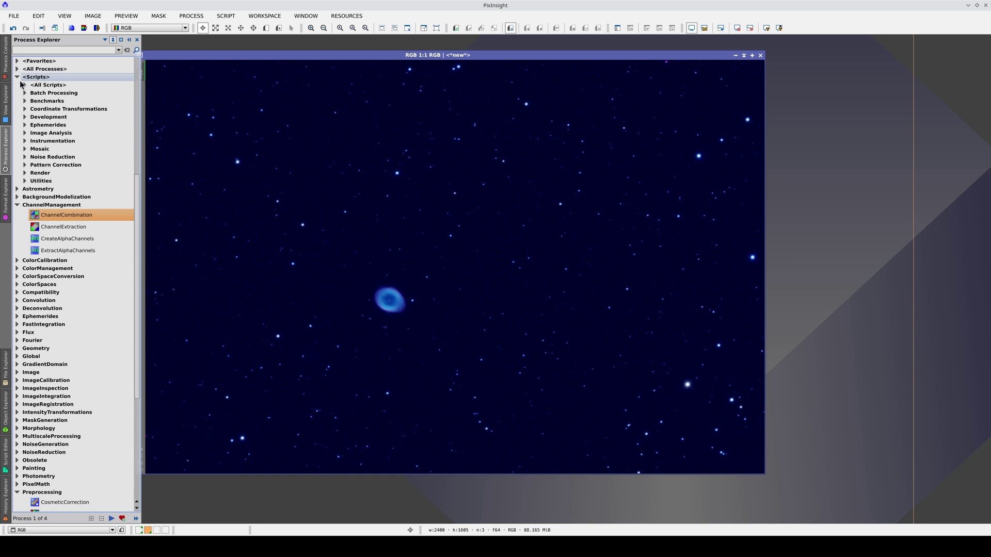
pyautogui.click(26, 133)
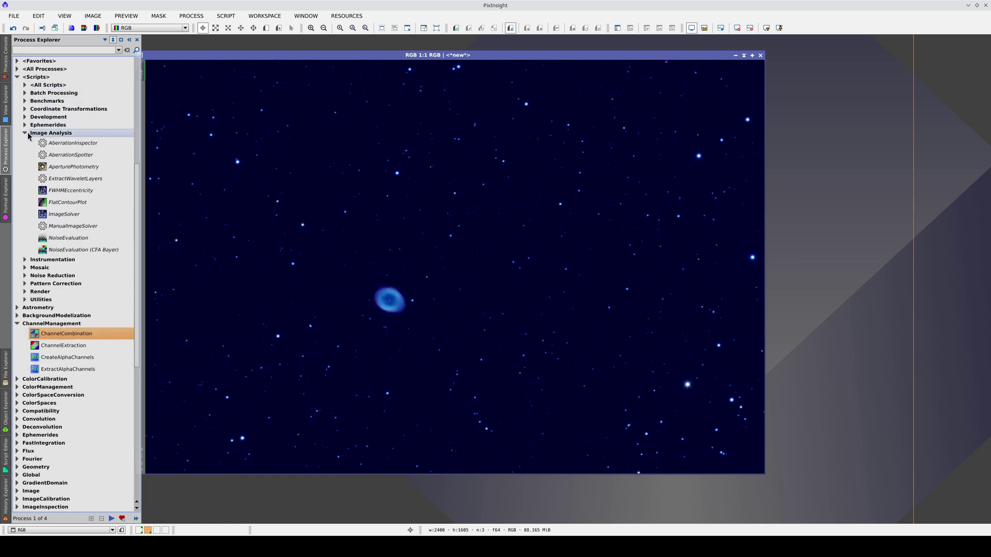
pyautogui.doubleClick(74, 215)
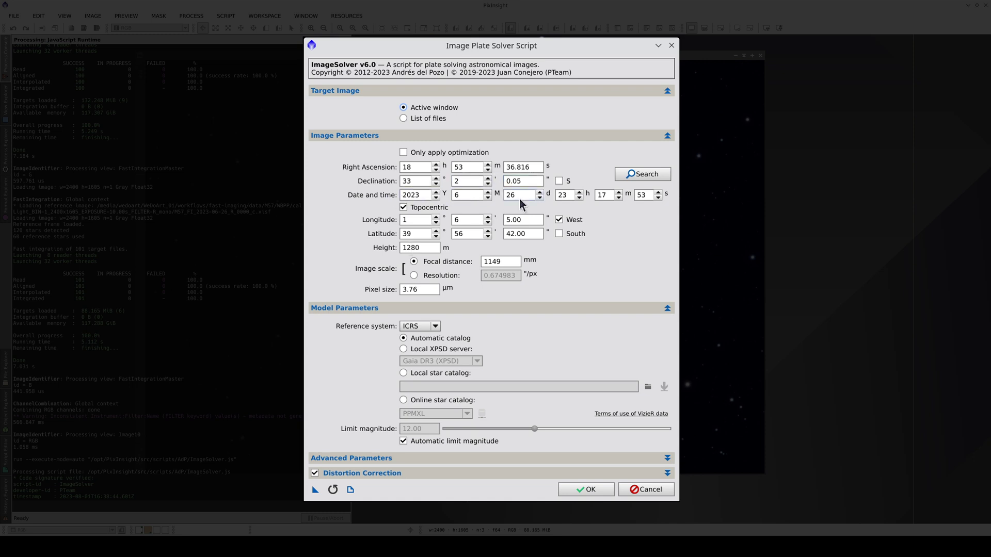
pyautogui.press('Tab')
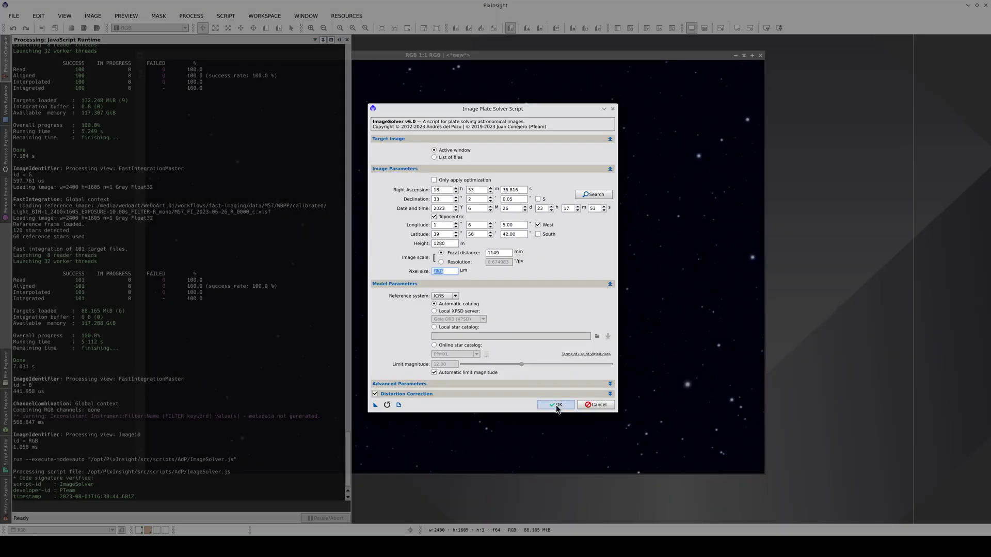
pyautogui.click(556, 408)
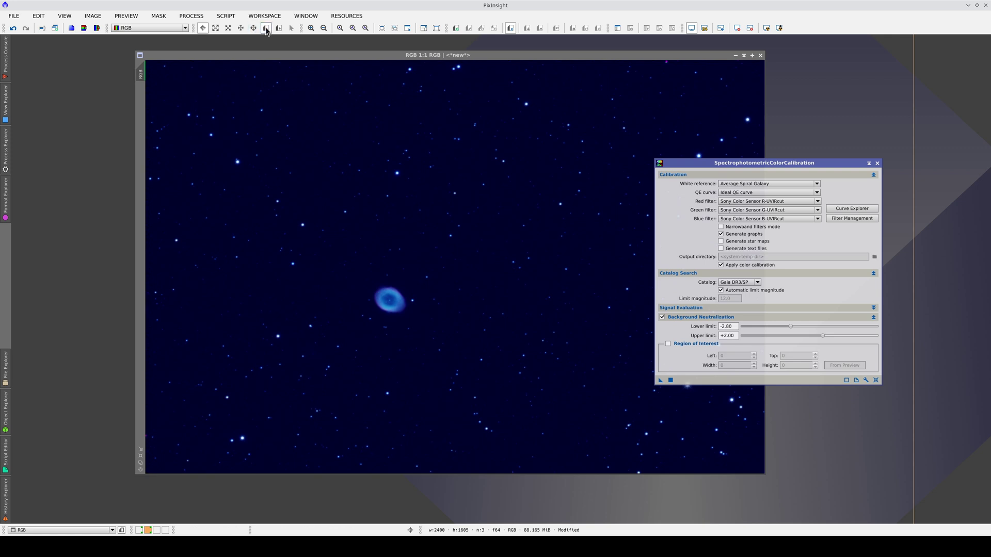
pyautogui.click(266, 28)
# Set an empty-sky Preview01 as SPCC's background region and the Sony IMX411/455/461/533/571 QE curve
pyautogui.moveTo(447, 267); pyautogui.dragTo(562, 362)
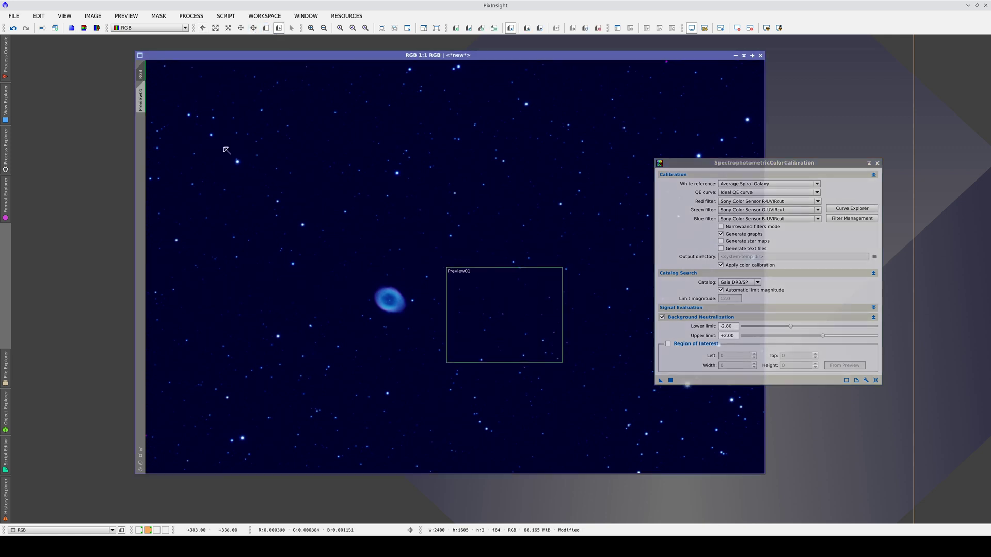
pyautogui.moveTo(141, 100); pyautogui.dragTo(836, 352)
pyautogui.click(758, 194)
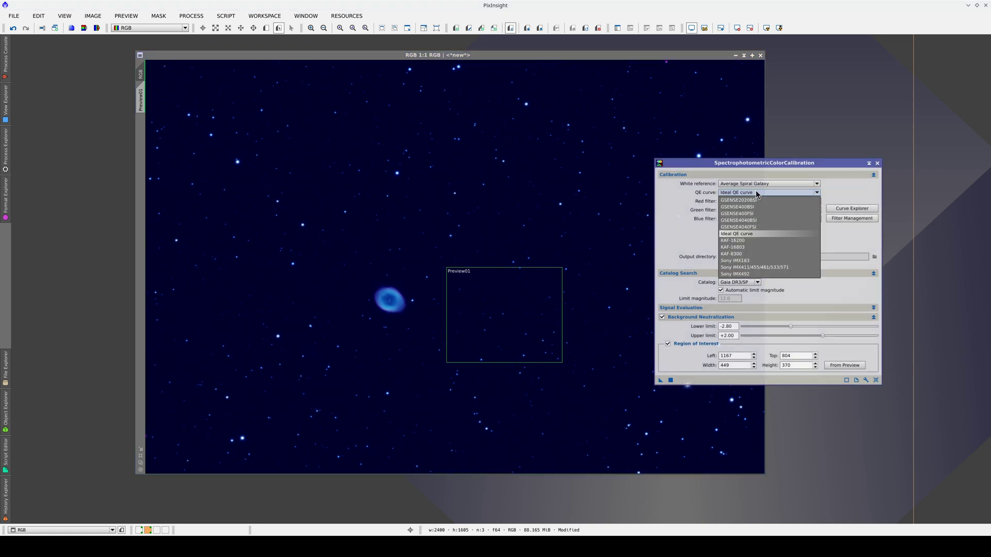
pyautogui.click(769, 267)
# Choose Baader R, G and B filters and run the spectrophotometric colour calibration
pyautogui.click(748, 202)
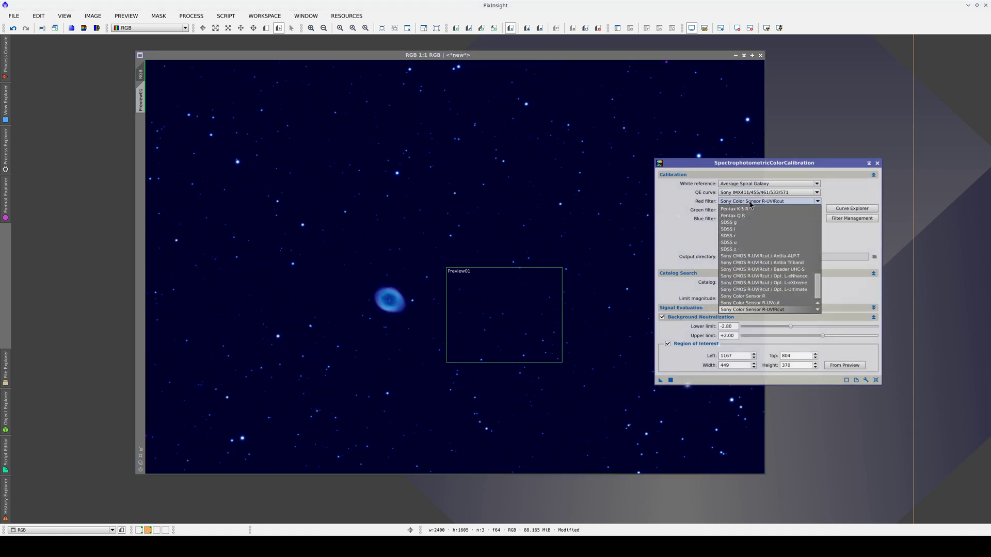
pyautogui.scroll(10, 767, 229)
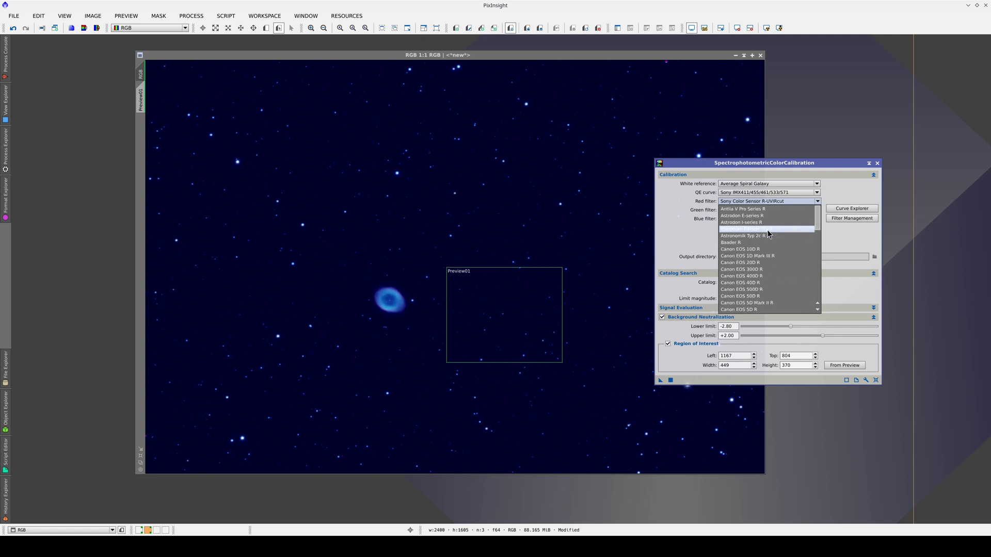
pyautogui.click(767, 240)
pyautogui.click(767, 210)
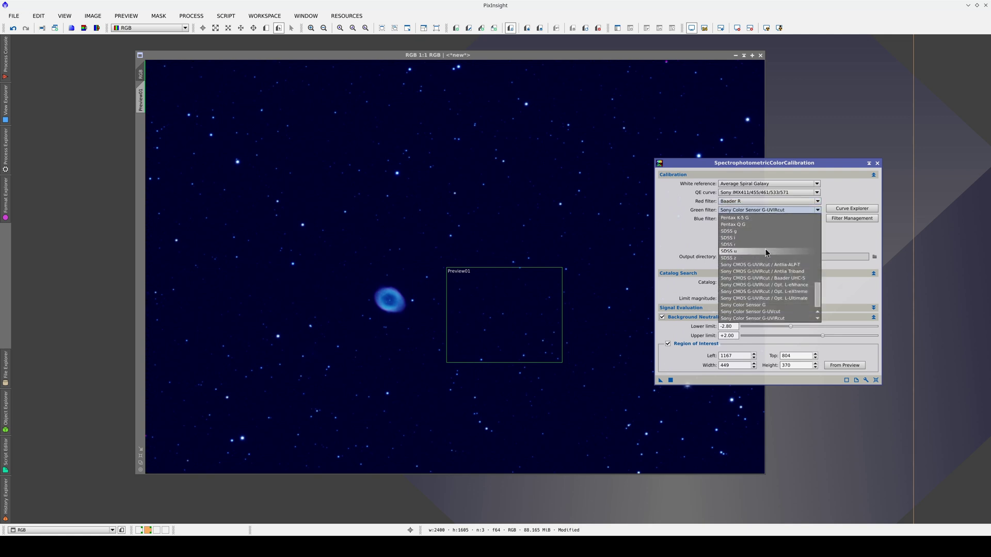
pyautogui.scroll(10, 766, 252)
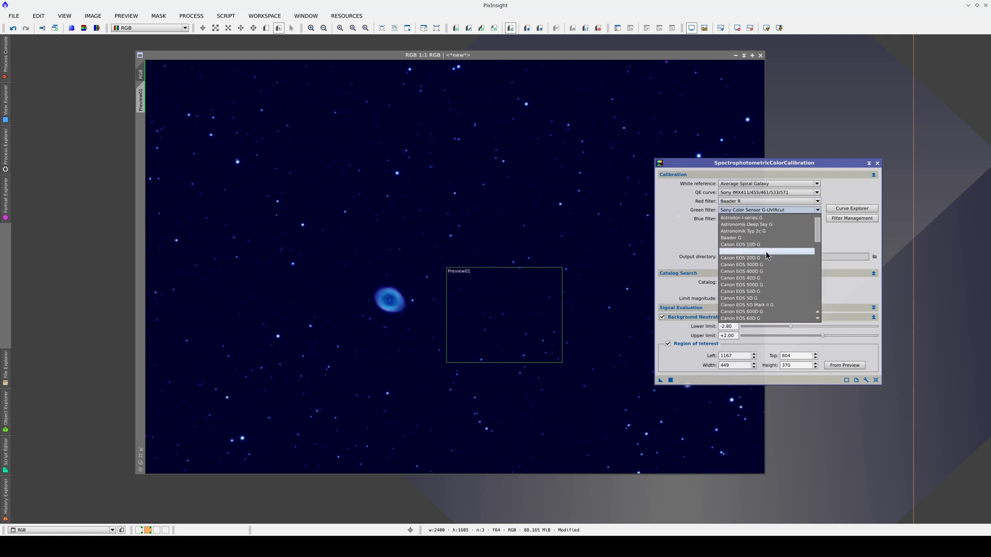
pyautogui.click(766, 237)
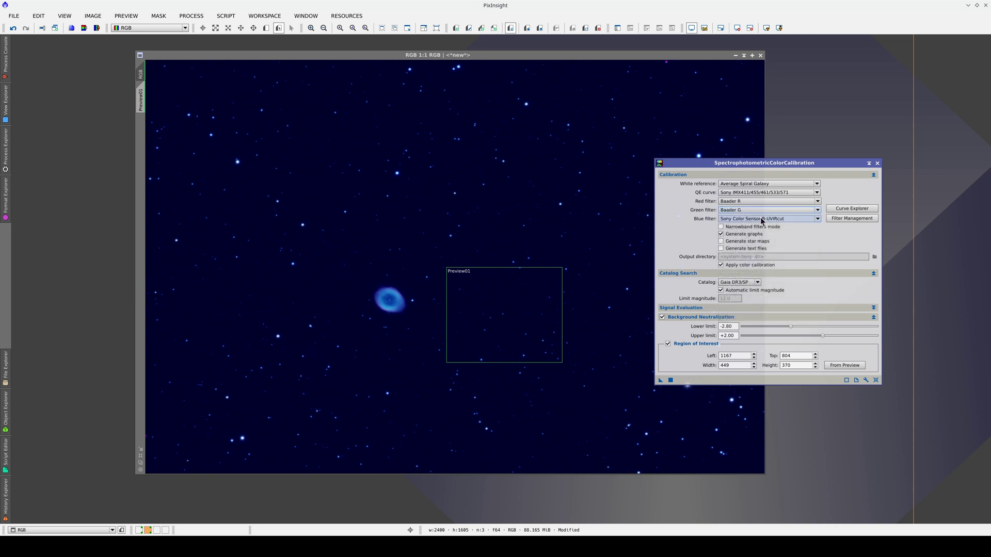
pyautogui.click(762, 221)
pyautogui.scroll(10, 772, 259)
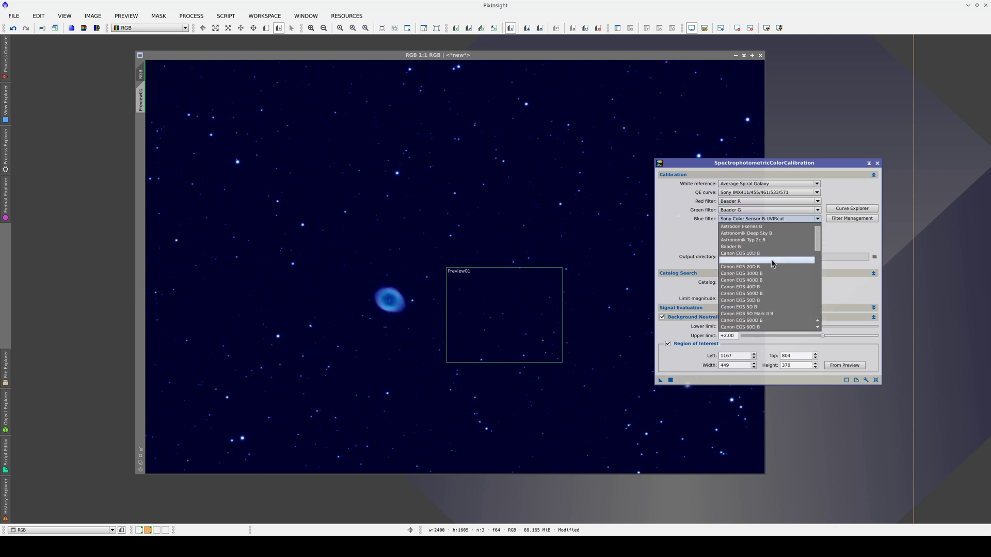
pyautogui.click(768, 245)
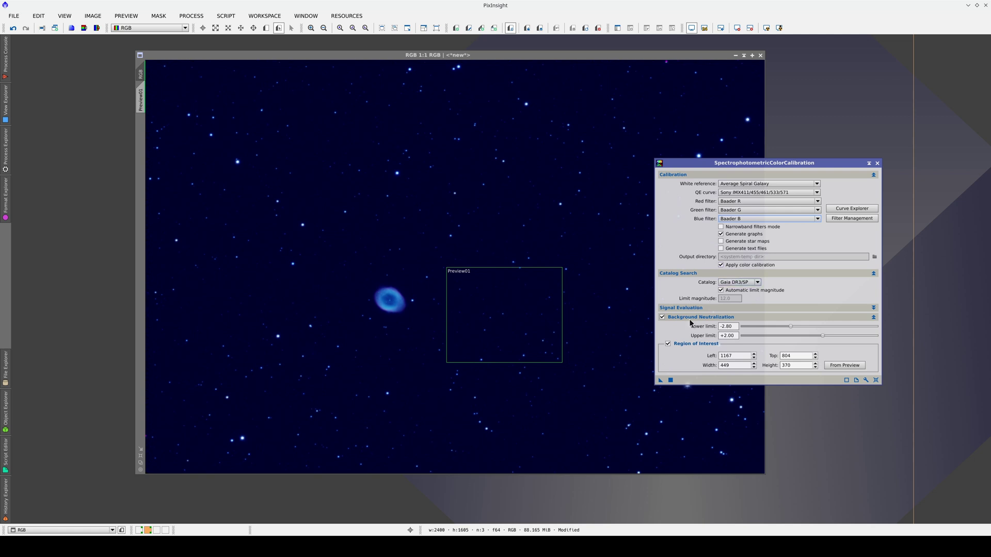
pyautogui.click(671, 380)
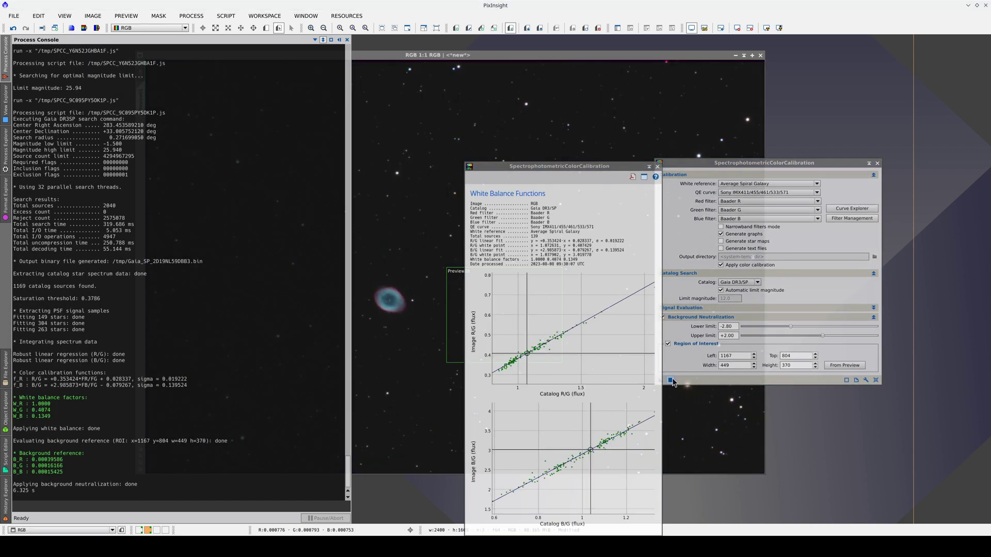
# Close the white balance plots, zoom in on M57, and undo/redo to compare the calibration
pyautogui.click(657, 166)
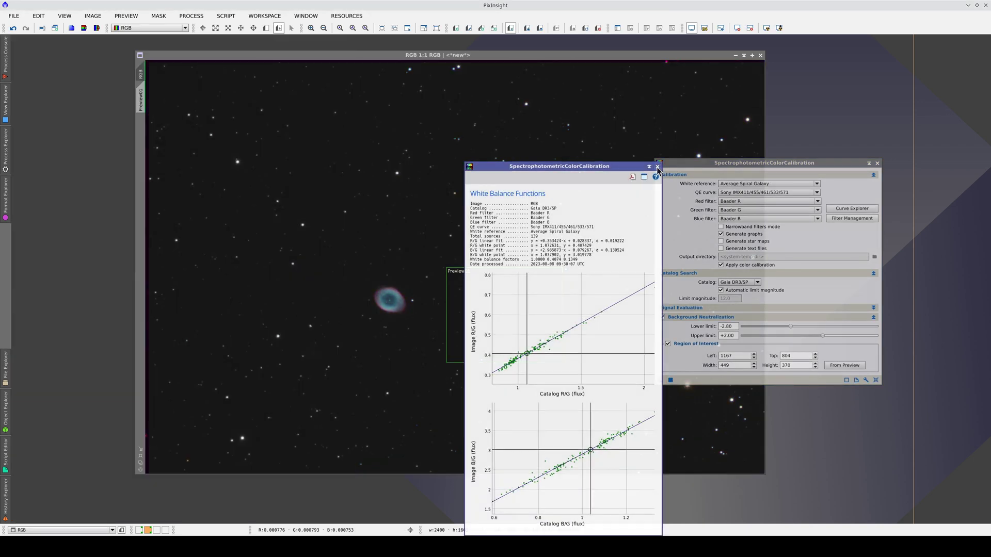
pyautogui.scroll(4, 371, 314)
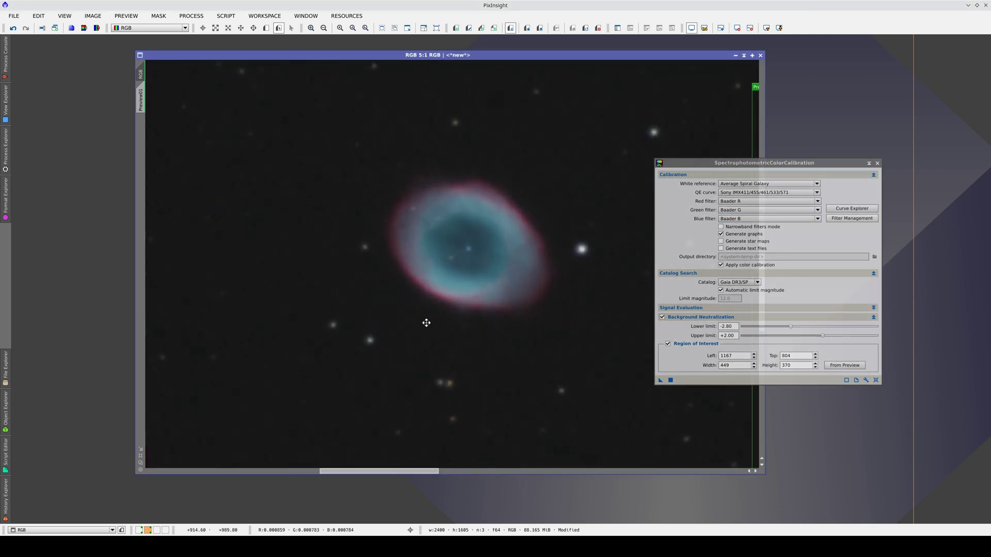
pyautogui.moveTo(426, 323); pyautogui.dragTo(411, 345)
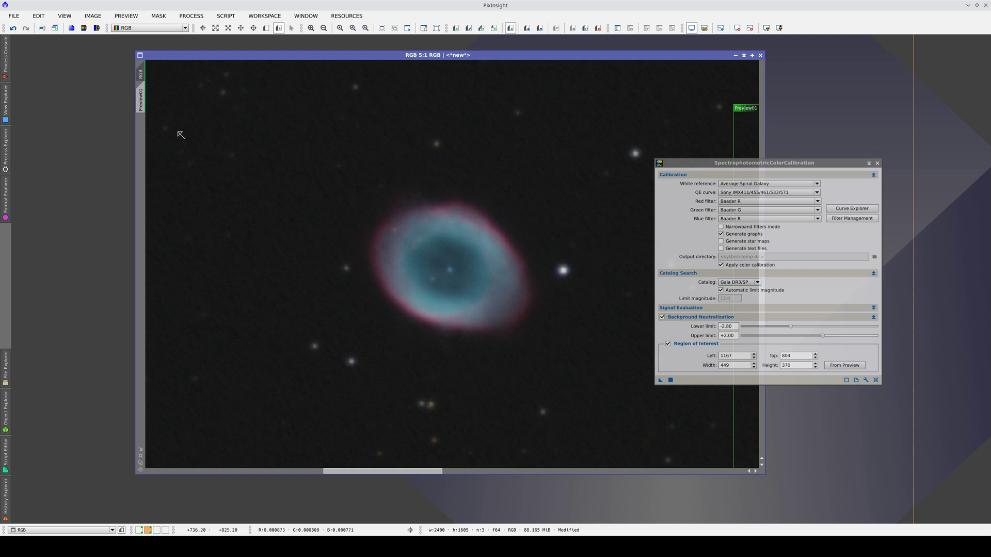
pyautogui.click(14, 28)
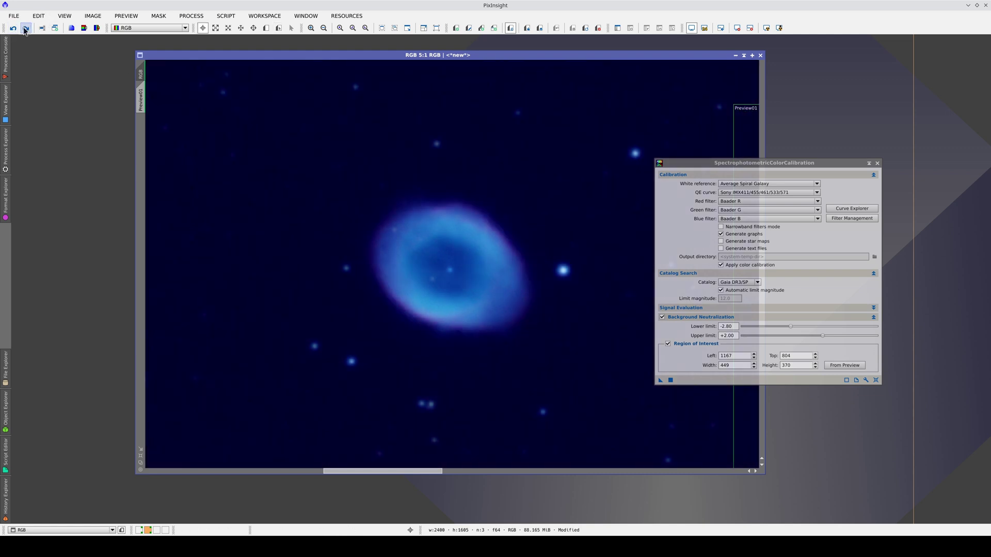
pyautogui.click(26, 29)
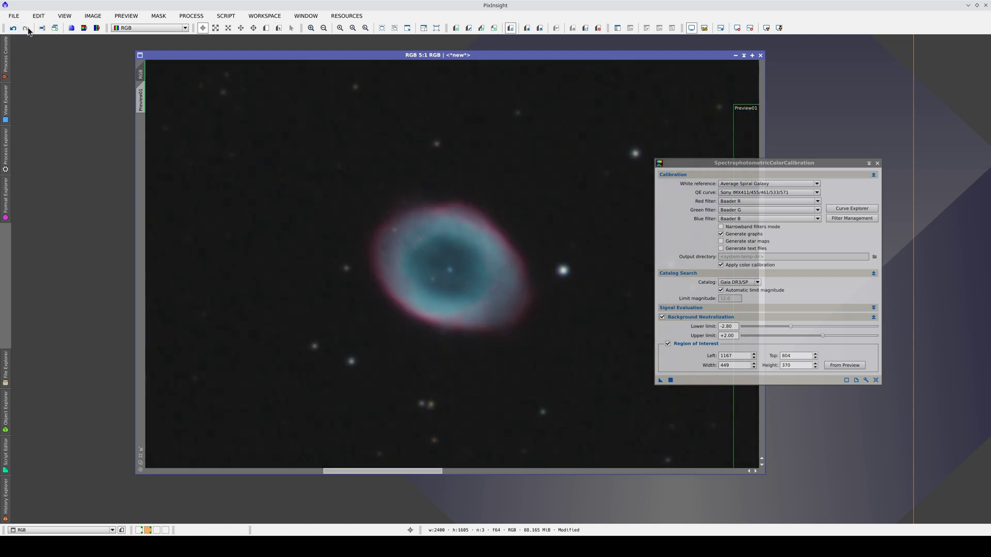